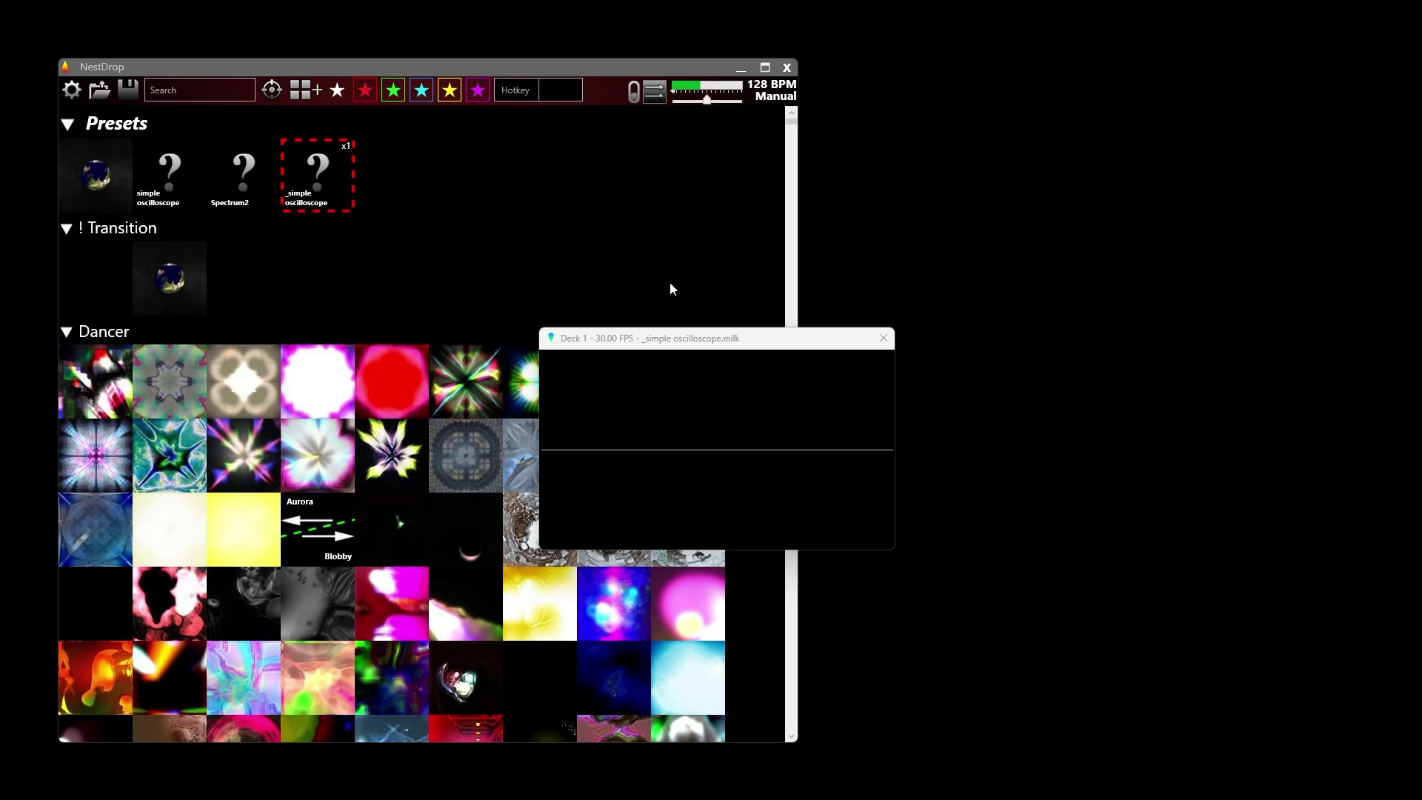
Load the shifter - urchin preset on Deck 1 and set the tempo to 160 BPM in manual mode.
{"action": "mouse_move", "coordinate": [699, 345]}
{"action": "left_mouse_down"}
{"action": "mouse_move", "coordinate": [439, 303]}
{"action": "mouse_move", "coordinate": [935, 207]}
{"action": "left_mouse_up"}
{"action": "left_click", "coordinate": [392, 455]}
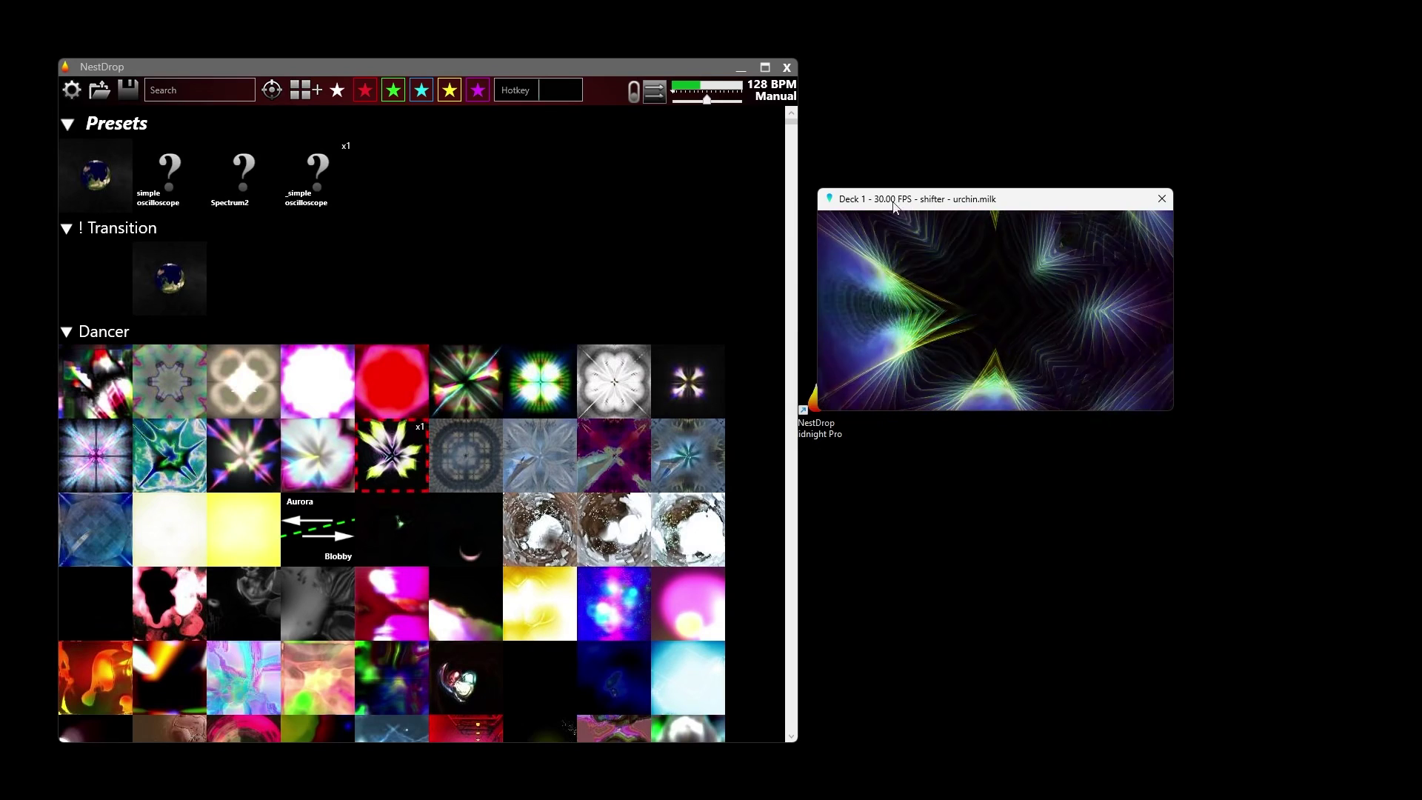
{"action": "right_click", "coordinate": [769, 87]}
{"action": "type", "text": "160"}
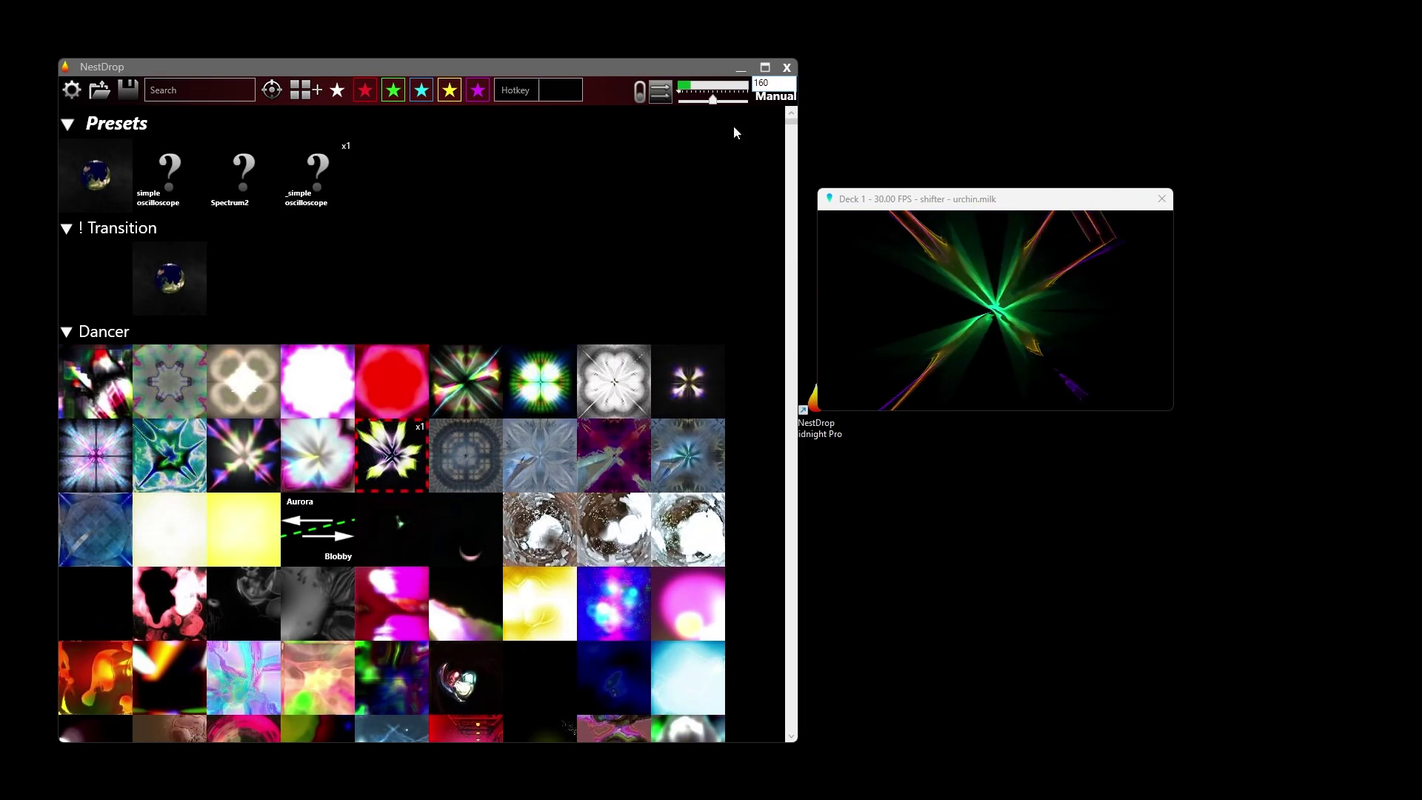
{"action": "key", "text": "Return"}
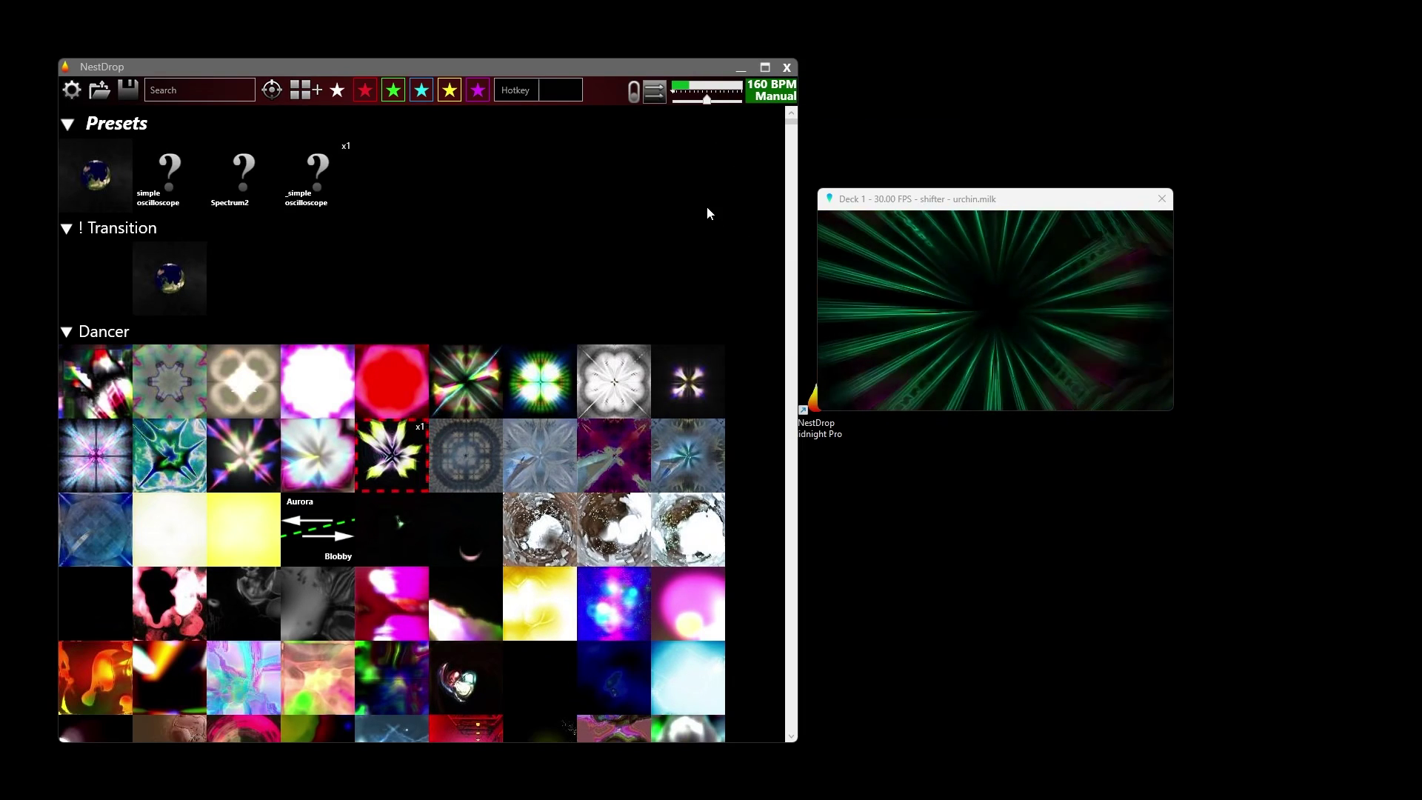
{"action": "left_click", "coordinate": [764, 97]}
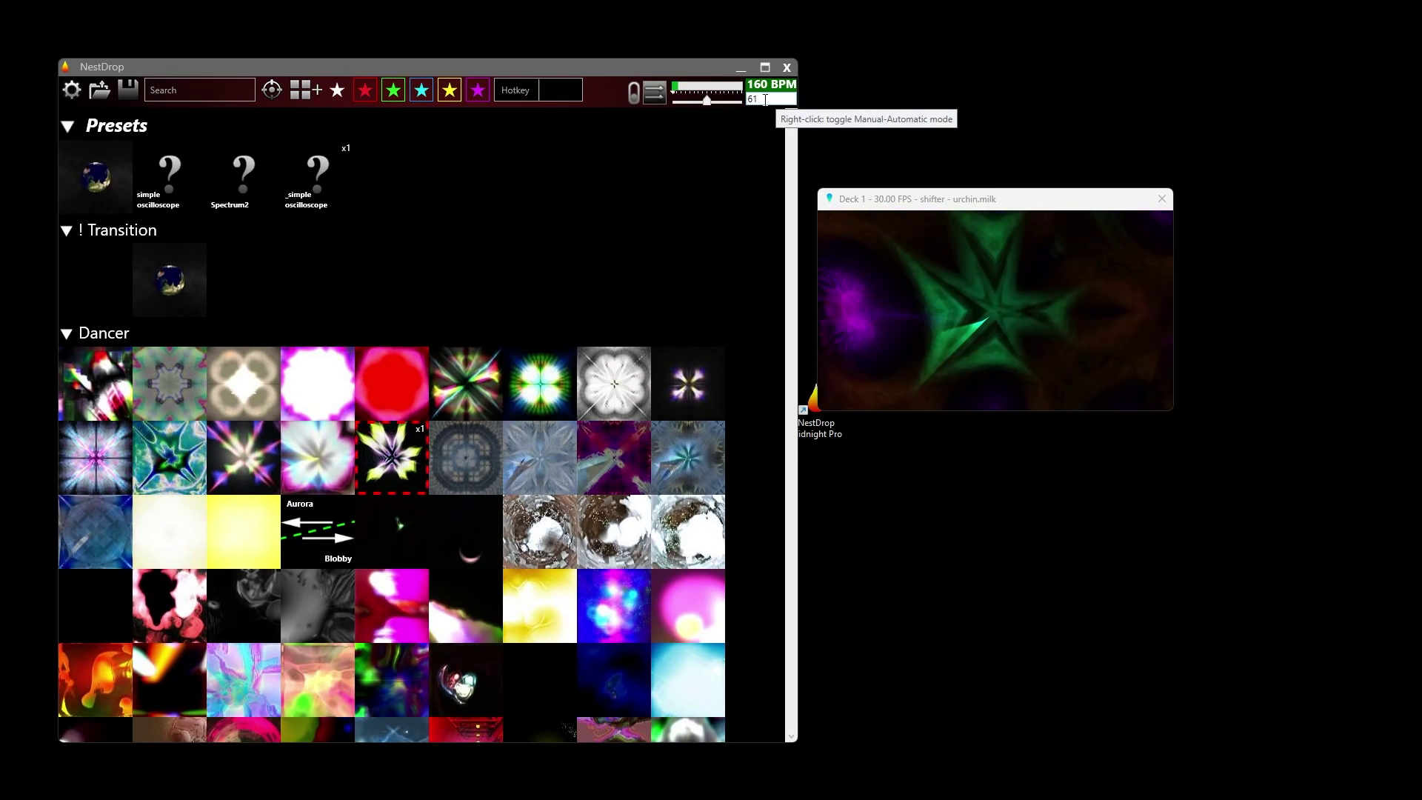
{"action": "scroll", "coordinate": [768, 99], "scroll_direction": "up", "scroll_amount": 20}
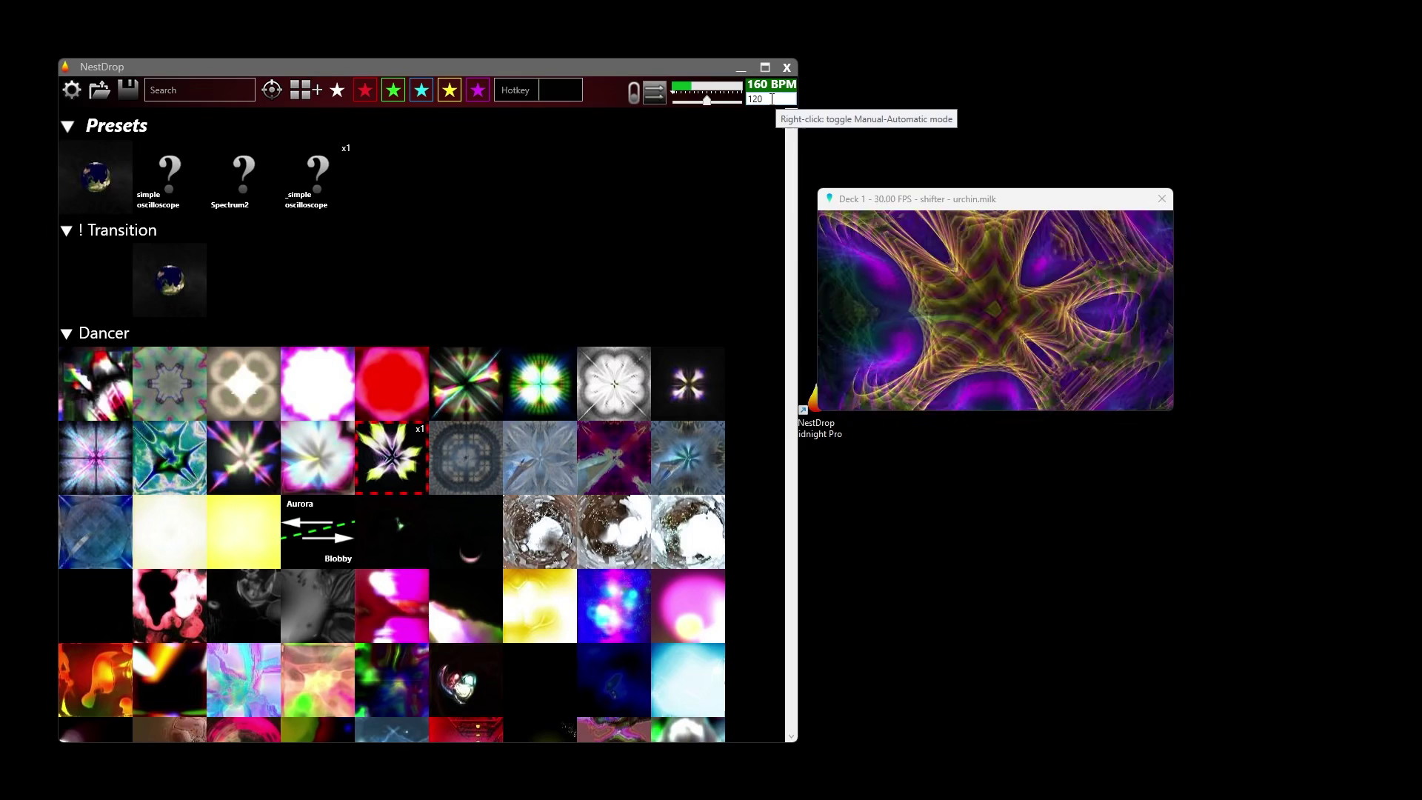
{"action": "left_click", "coordinate": [758, 132]}
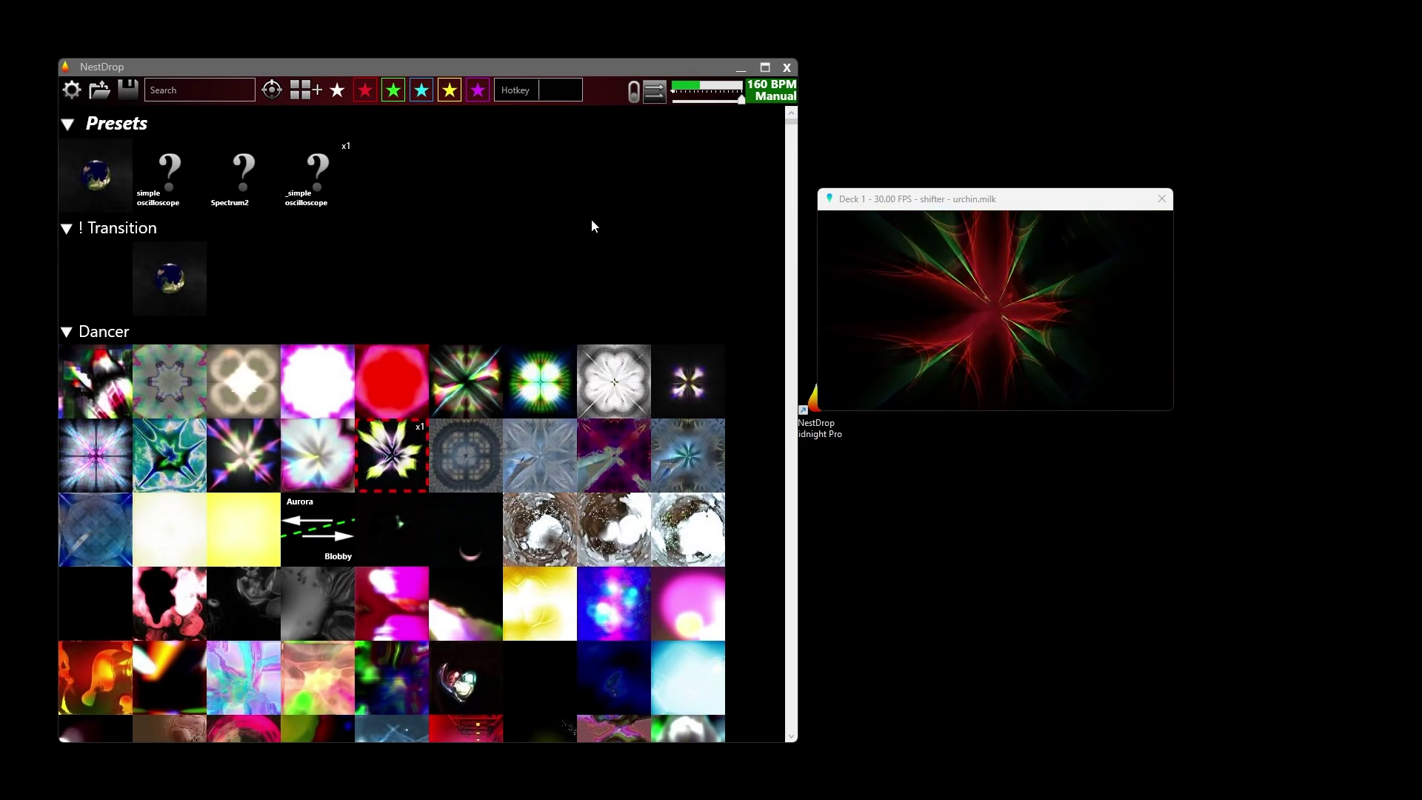
Bring up the Effects and Settings window and reposition it beside the decks.
{"action": "left_click", "coordinate": [72, 91]}
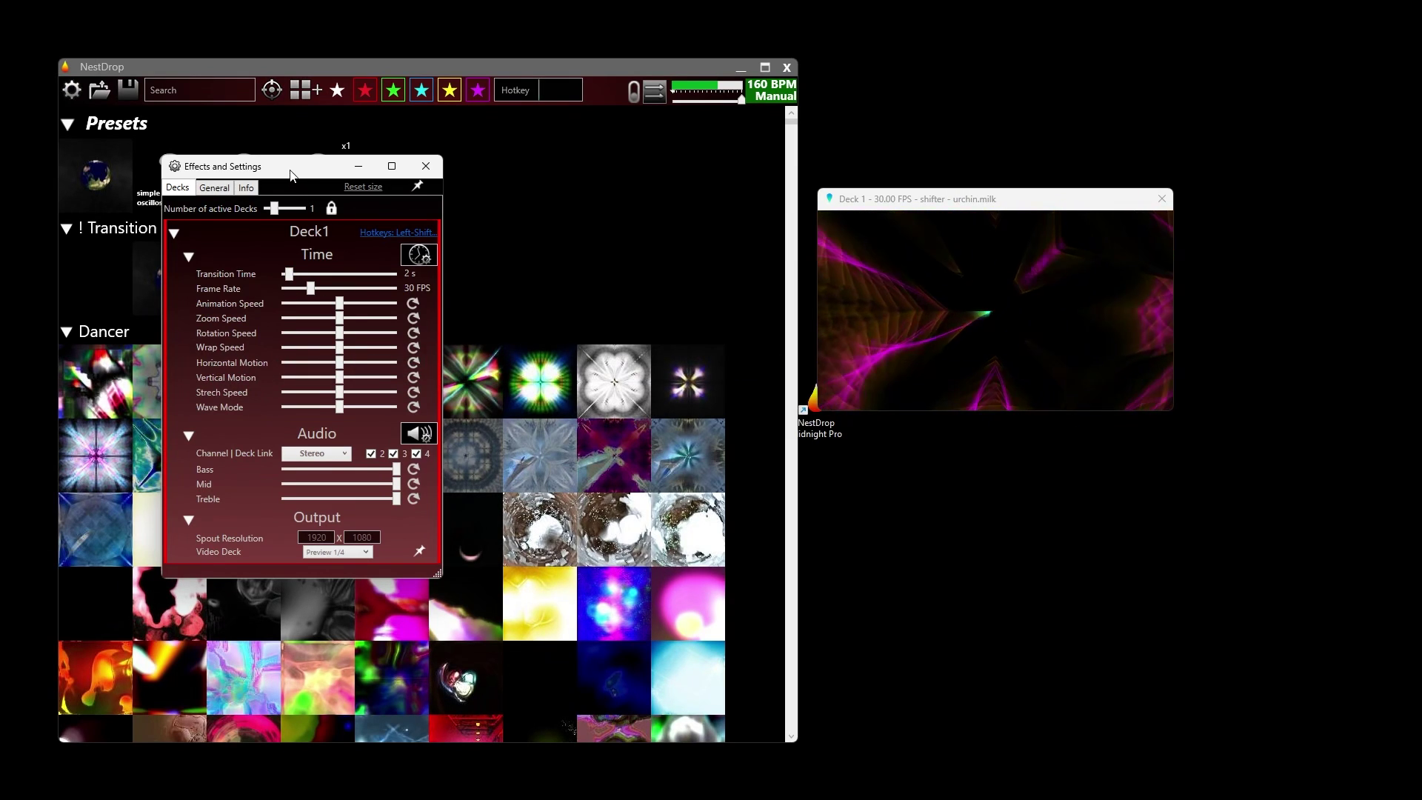
{"action": "left_click_drag", "start_coordinate": [291, 175], "coordinate": [507, 155]}
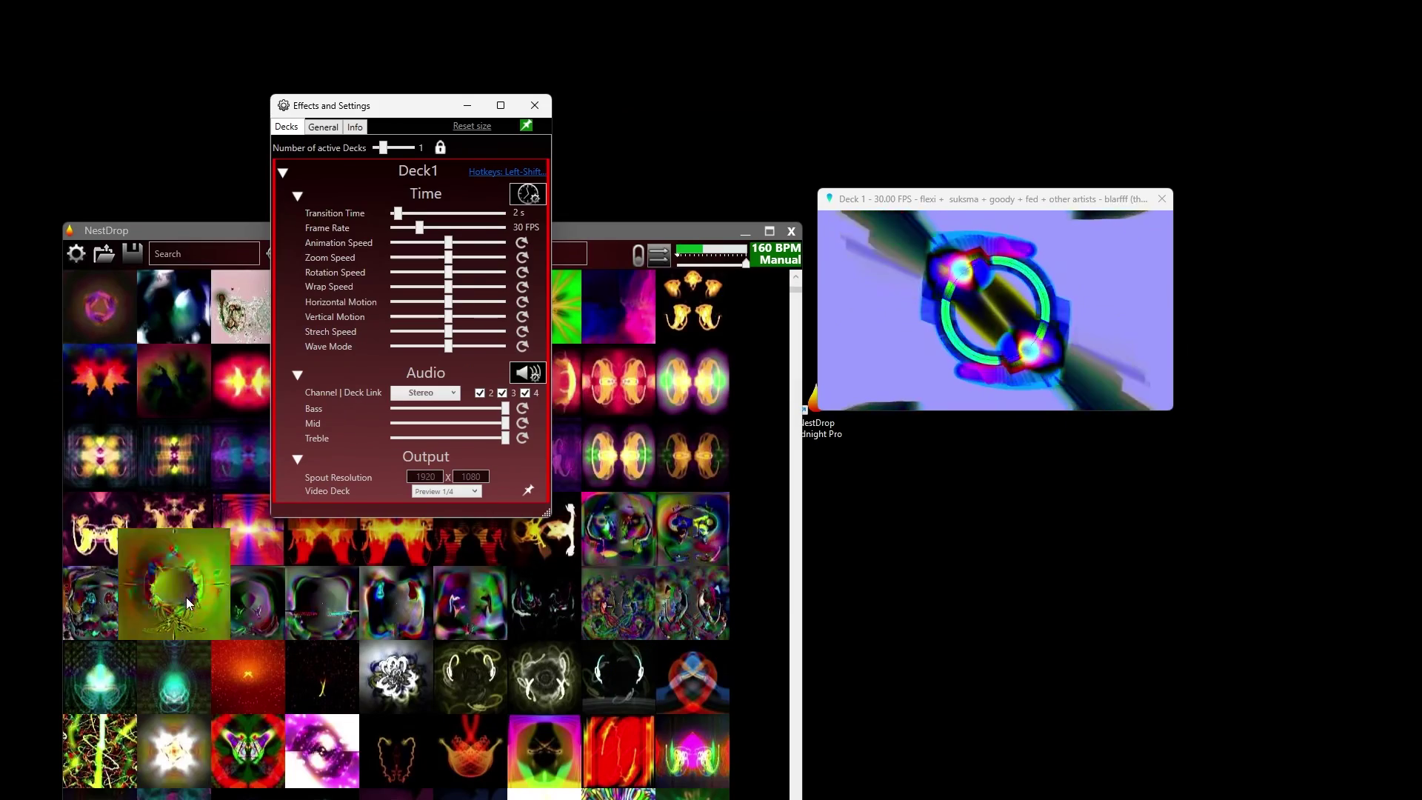
{"action": "scroll", "coordinate": [189, 603], "scroll_direction": "down", "scroll_amount": 5}
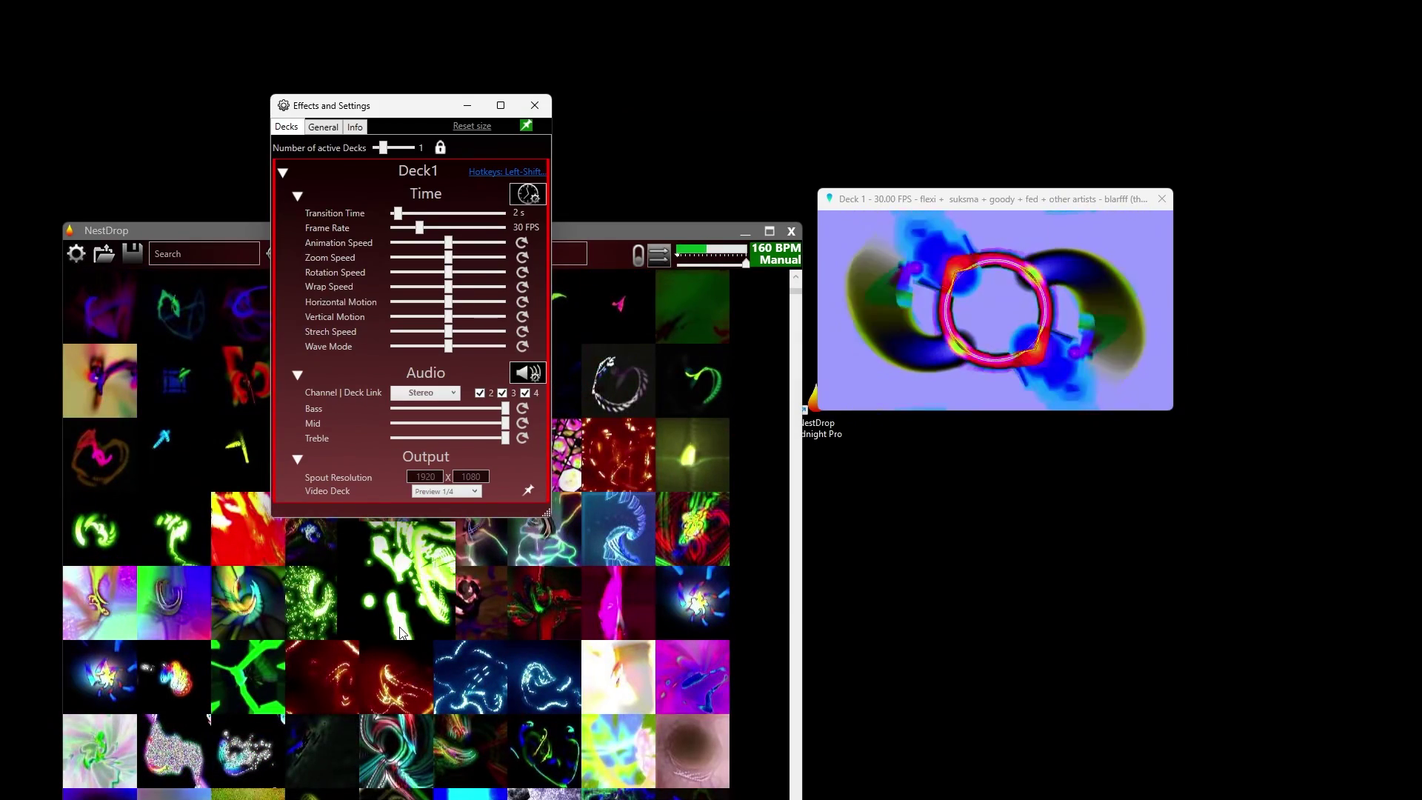
Load the simple oscilloscope preset on Deck 1 and re-centre its horizontal and vertical motion.
{"action": "left_click", "coordinate": [400, 630]}
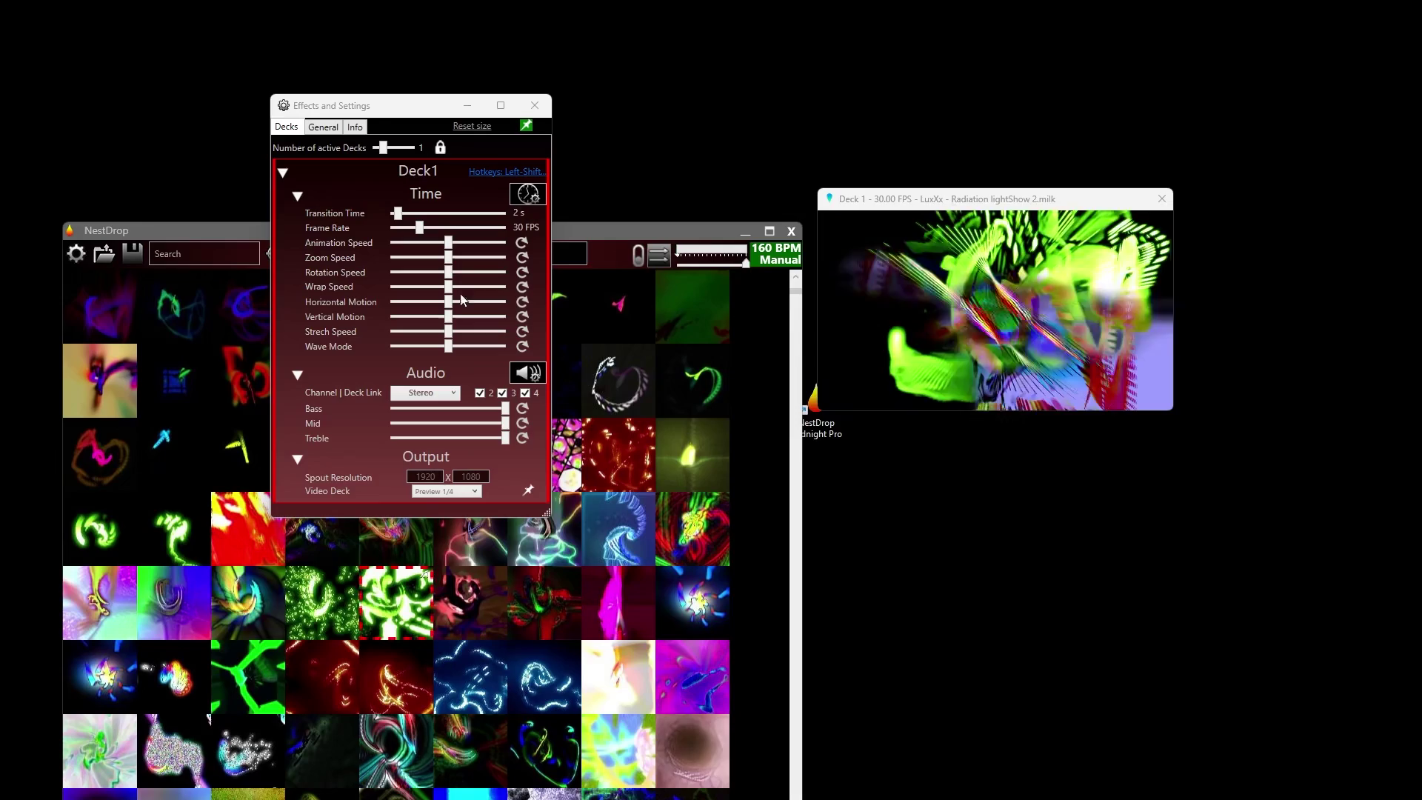
{"action": "left_click_drag", "start_coordinate": [450, 307], "coordinate": [446, 309]}
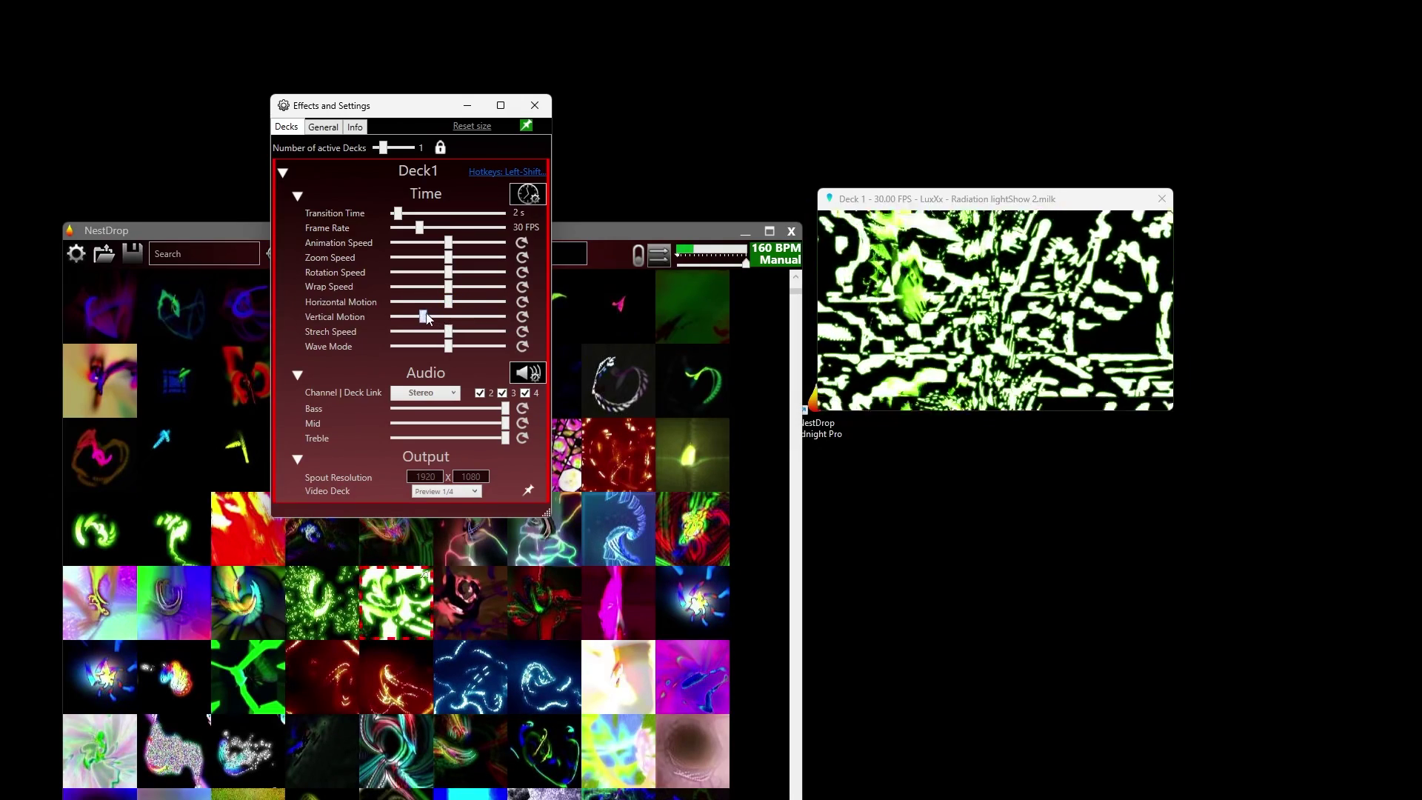
{"action": "left_click_drag", "start_coordinate": [439, 318], "coordinate": [448, 318]}
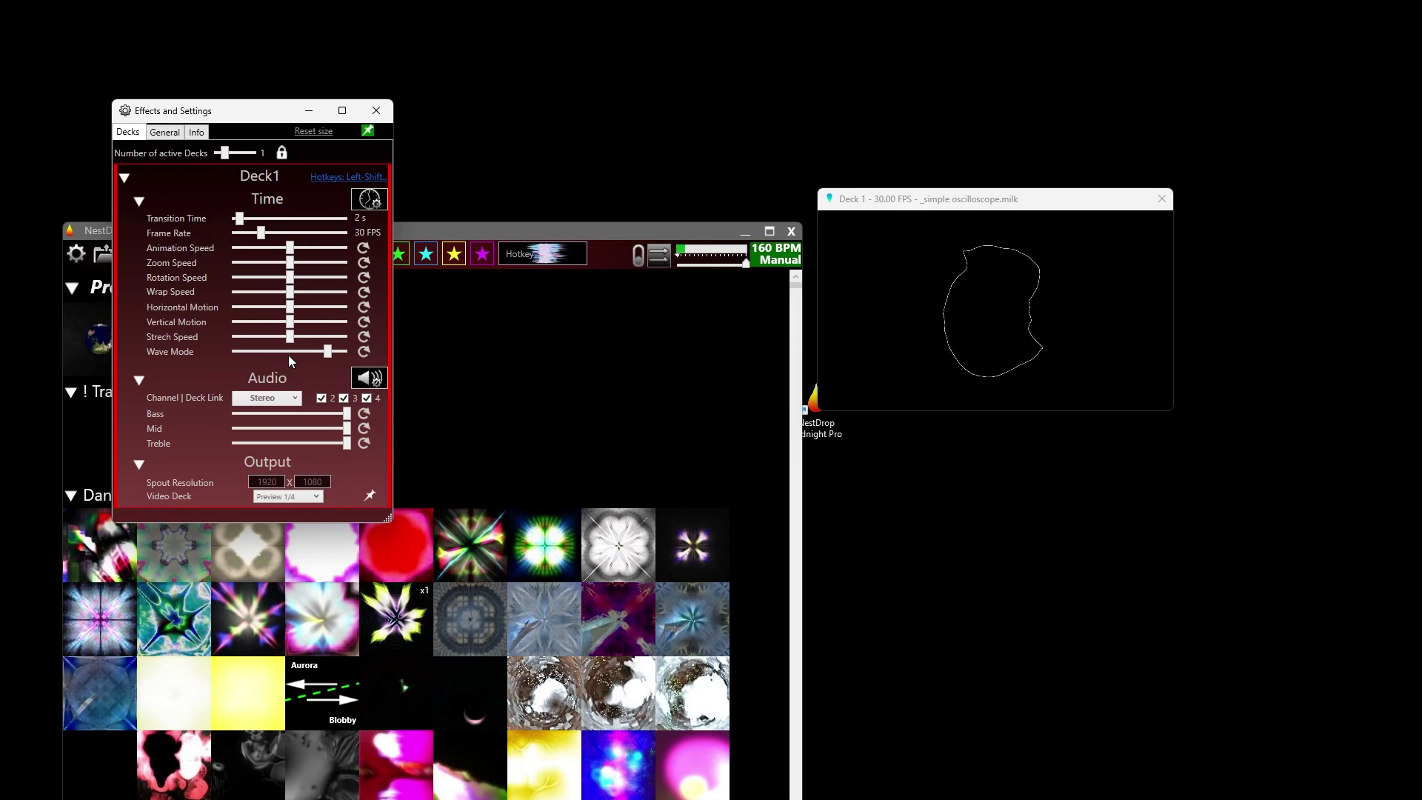
Raise the wave mode and increase the number of active decks from 1 to 2.
{"action": "scroll", "coordinate": [289, 357], "scroll_direction": "up", "scroll_amount": 1}
{"action": "scroll", "coordinate": [289, 356], "scroll_direction": "up", "scroll_amount": 1}
{"action": "scroll", "coordinate": [288, 356], "scroll_direction": "up", "scroll_amount": 1}
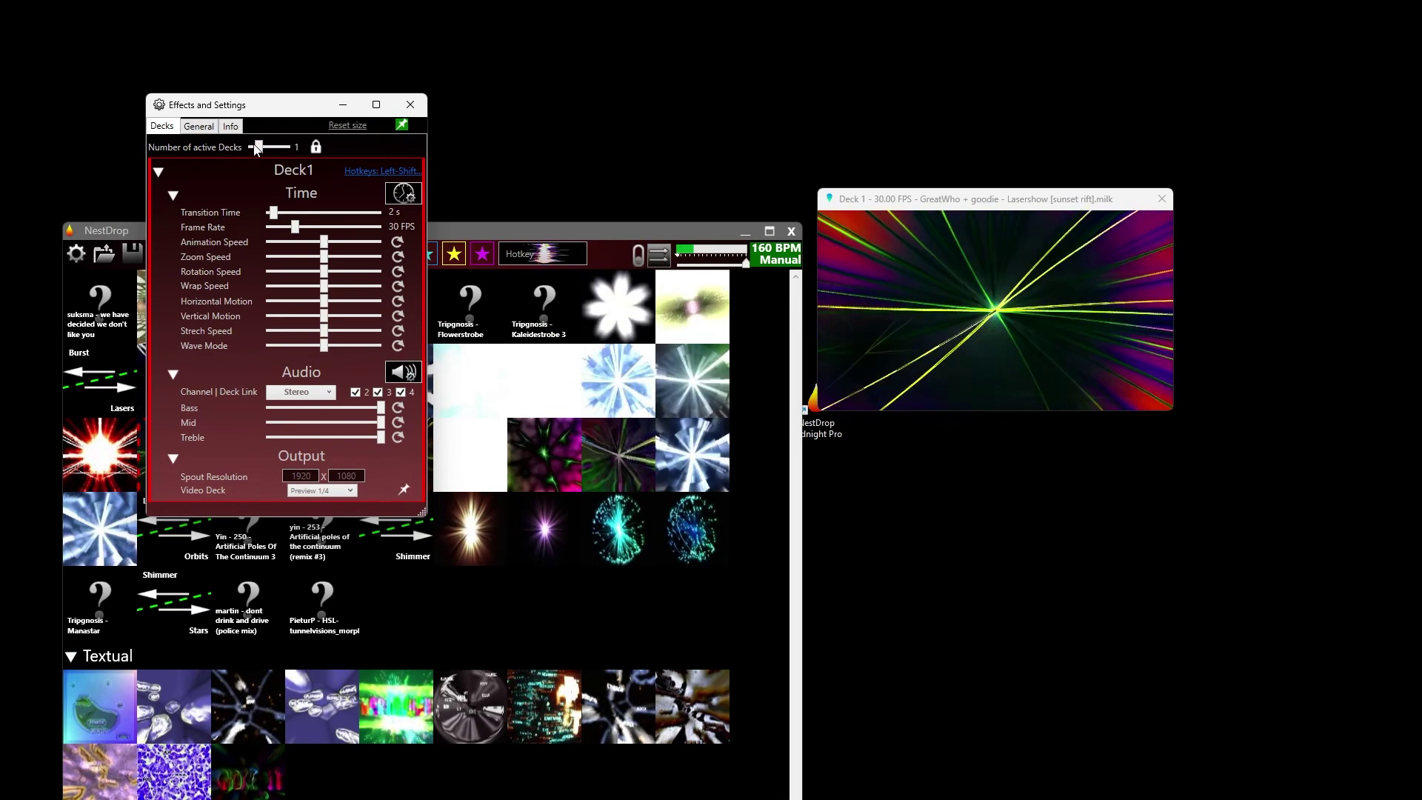
{"action": "left_click_drag", "start_coordinate": [258, 146], "coordinate": [269, 147]}
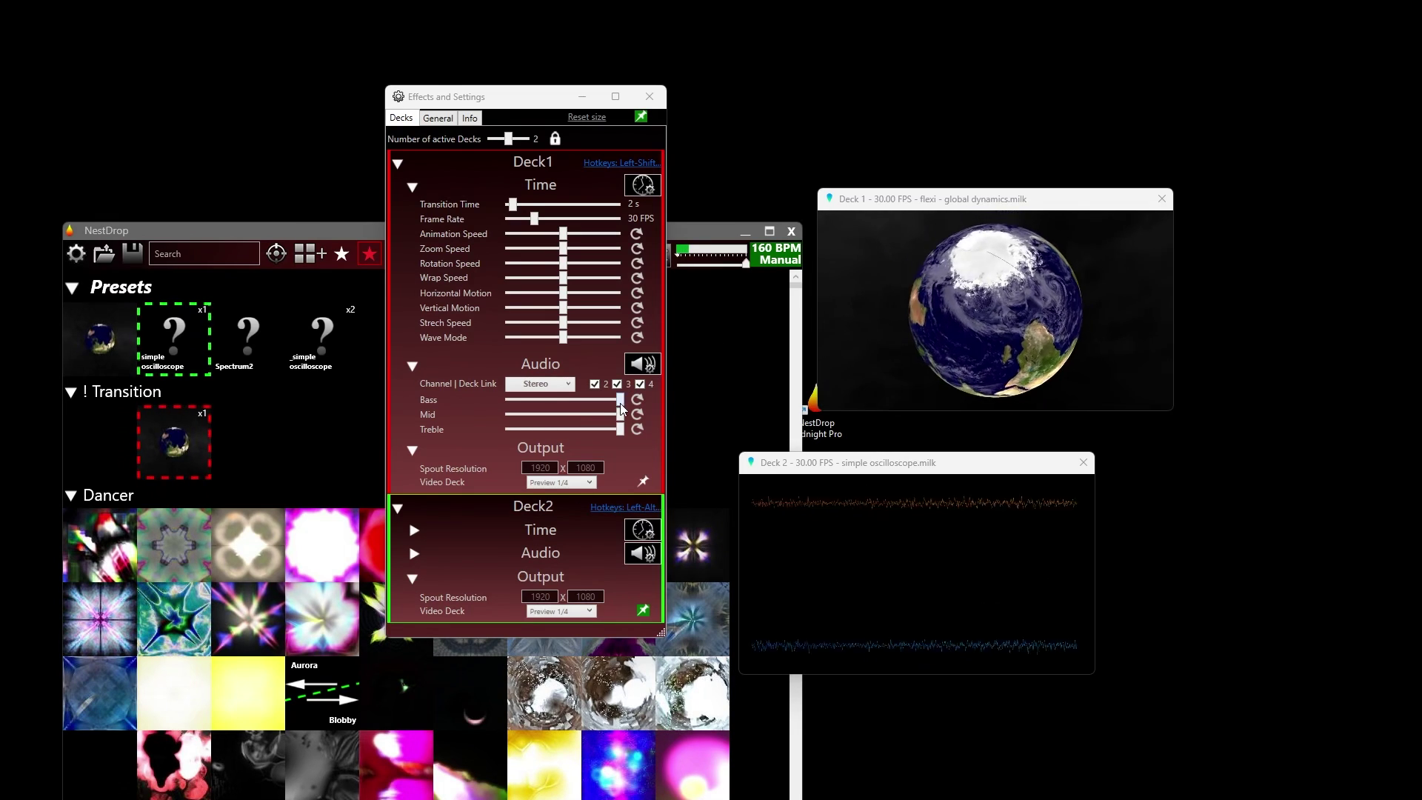
Turn Deck 1's bass response all the way down.
{"action": "left_click_drag", "start_coordinate": [619, 399], "coordinate": [431, 388]}
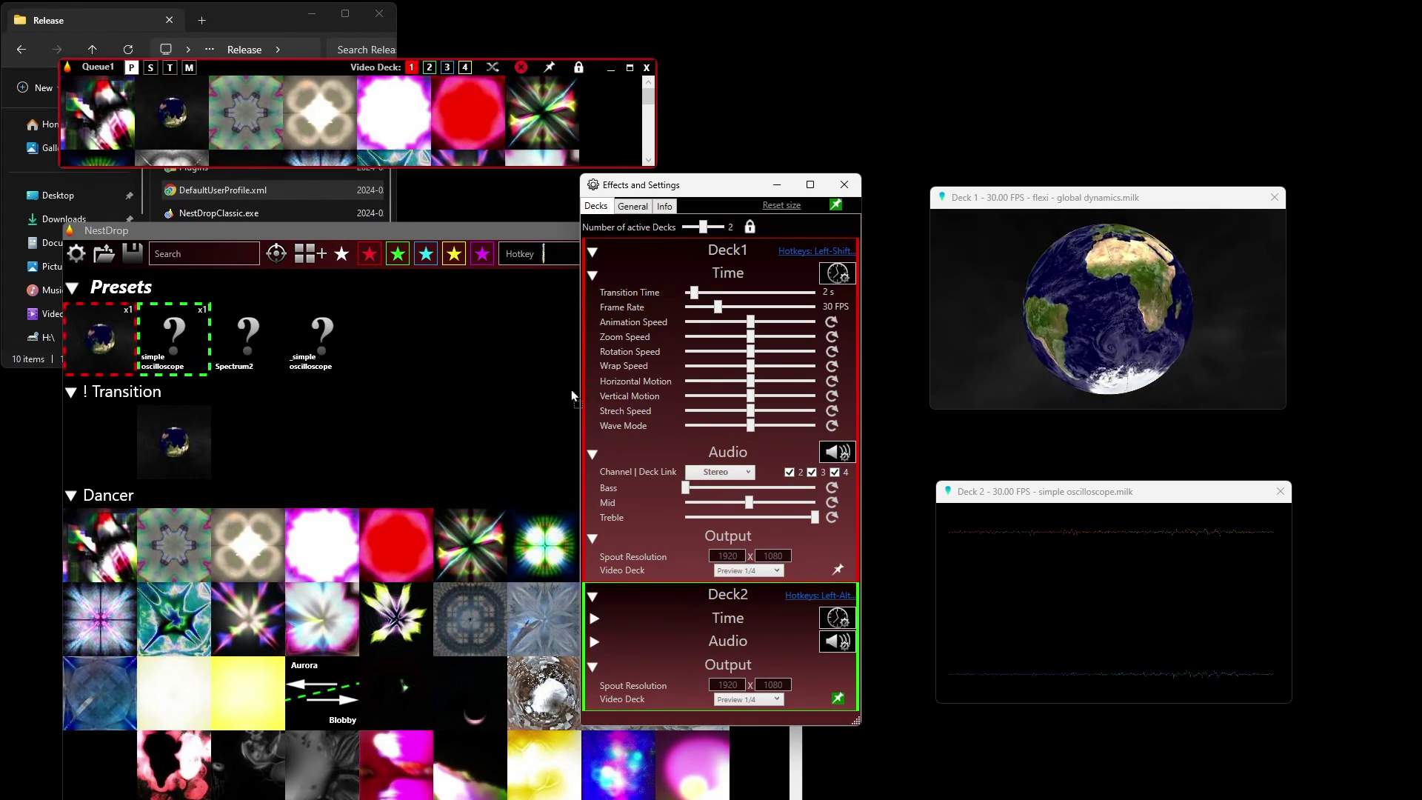
Play the earth preset, then '271 nz+ m1 w2' from the queue on Deck 1, restoring full bass and showing General settings.
{"action": "left_click", "coordinate": [179, 111]}
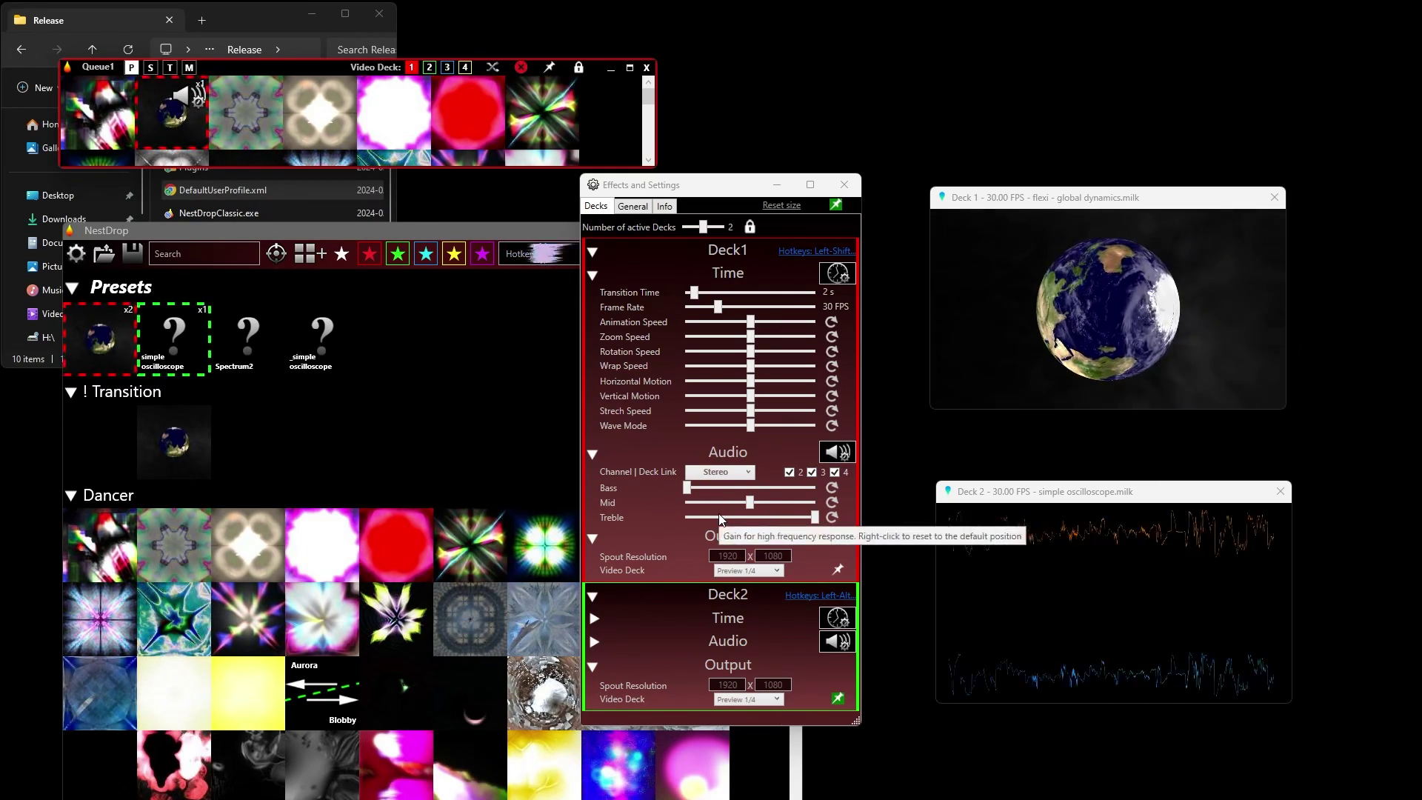
{"action": "left_click", "coordinate": [317, 109]}
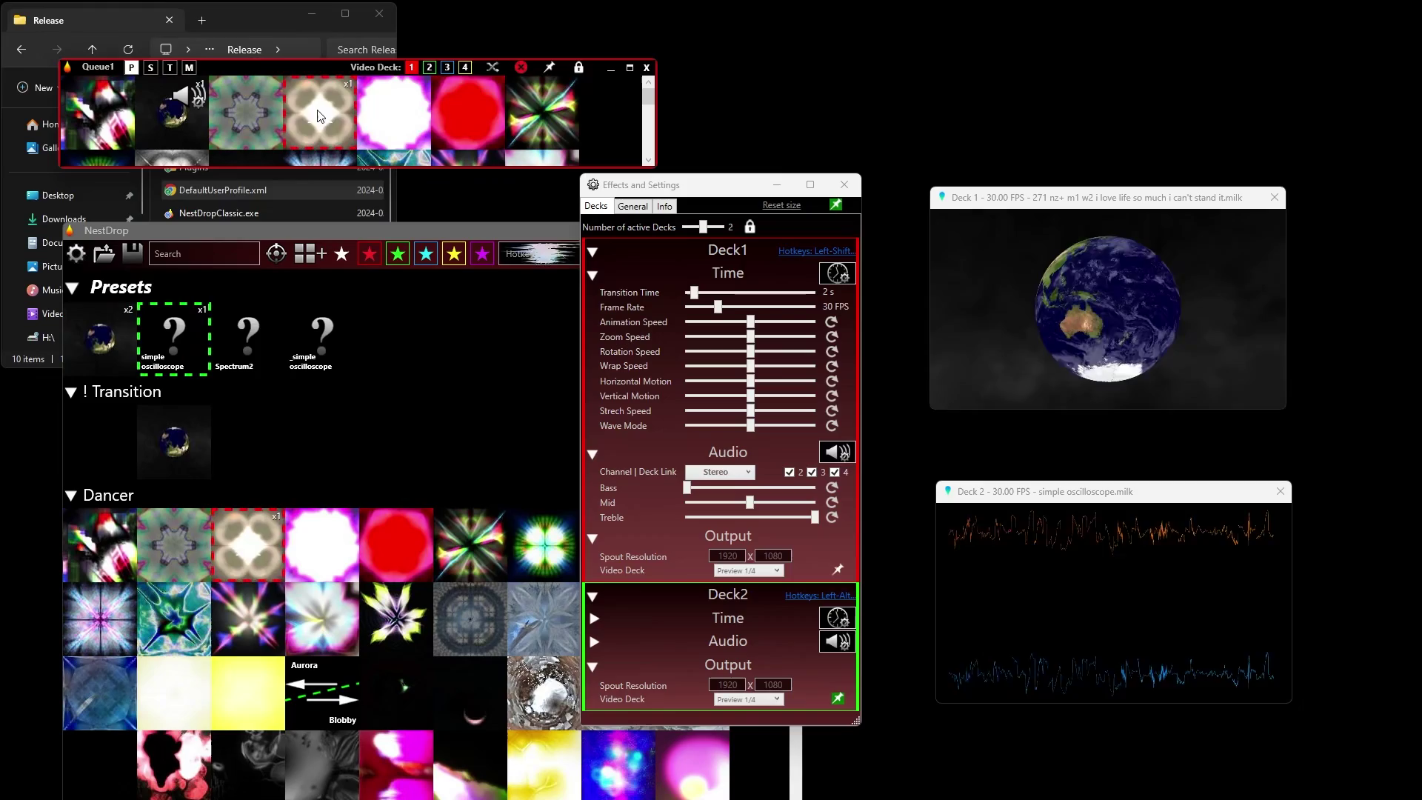
{"action": "left_click", "coordinate": [789, 485]}
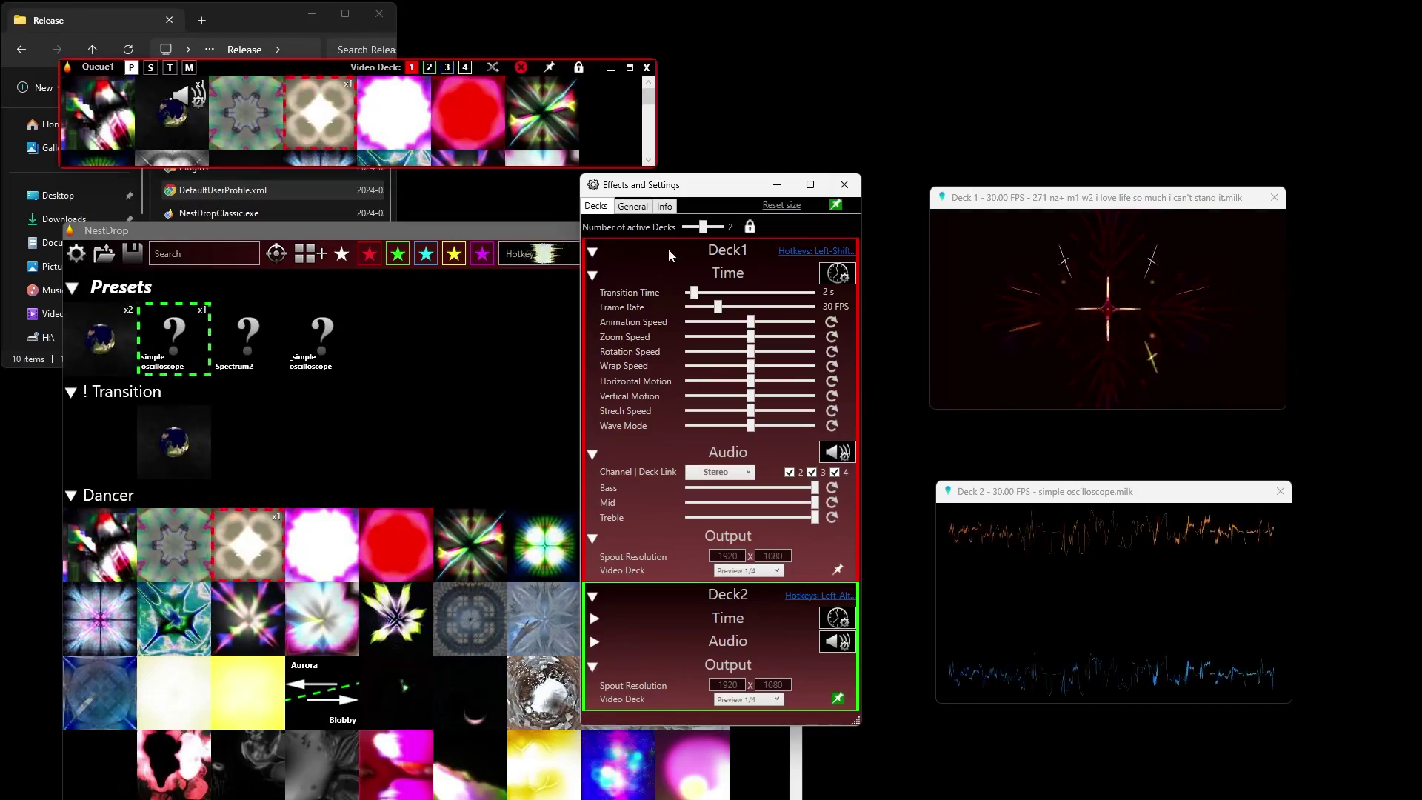
{"action": "left_click", "coordinate": [643, 209]}
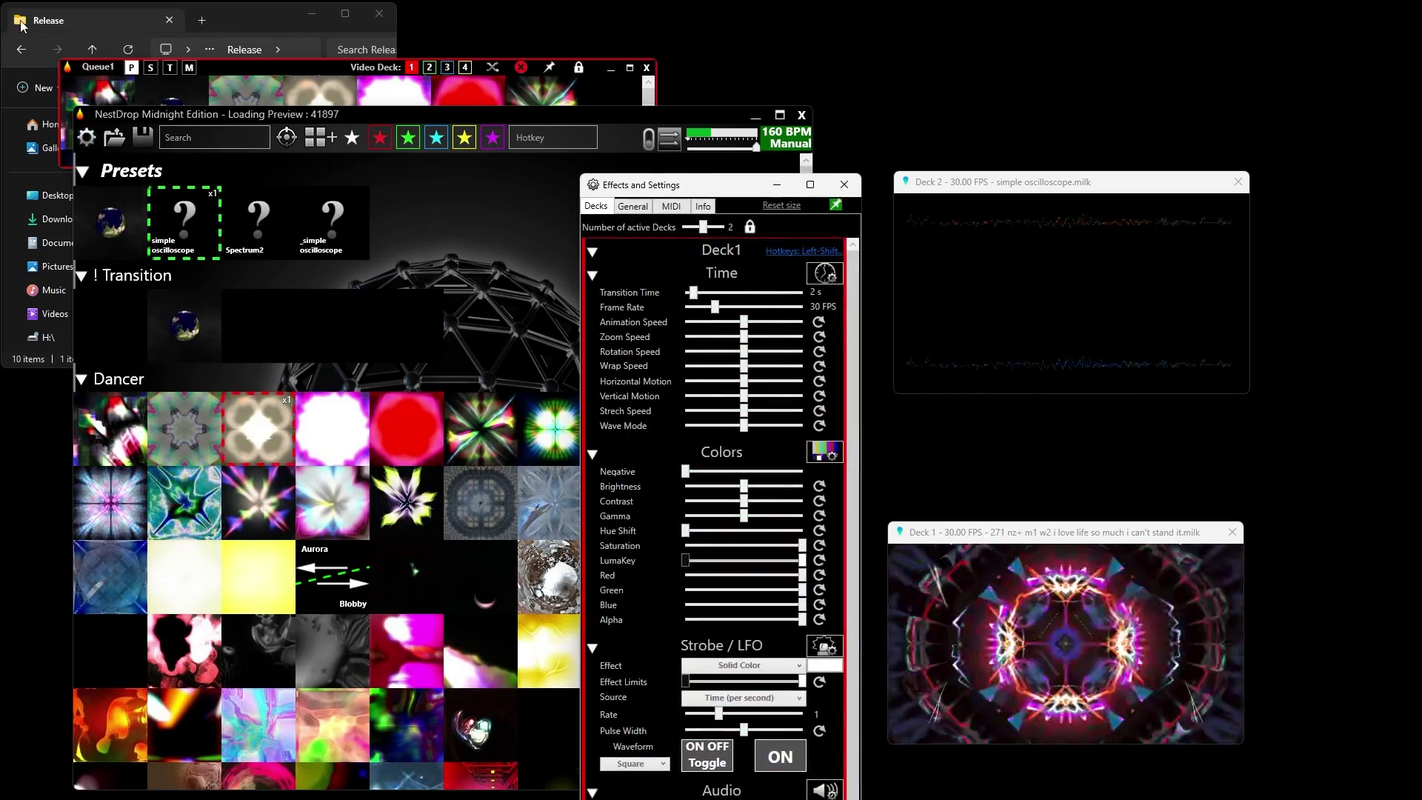
Restore Deck 1's colours: raise contrast, remove hue shift, narrow the luma key, full green and alpha.
{"action": "left_click_drag", "start_coordinate": [660, 187], "coordinate": [612, 64]}
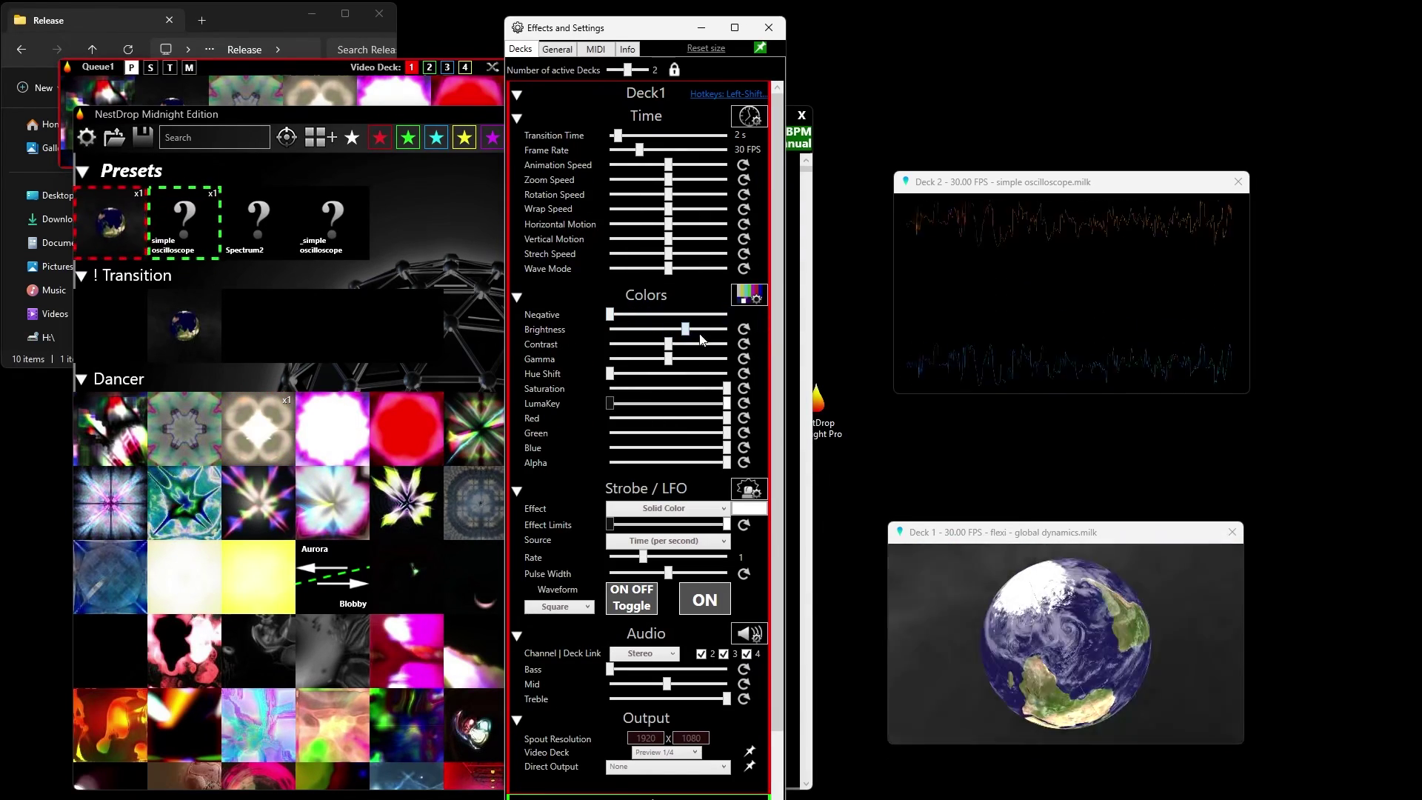
{"action": "mouse_move", "coordinate": [670, 346]}
{"action": "left_mouse_down"}
{"action": "mouse_move", "coordinate": [707, 356]}
{"action": "mouse_move", "coordinate": [690, 353]}
{"action": "left_mouse_up"}
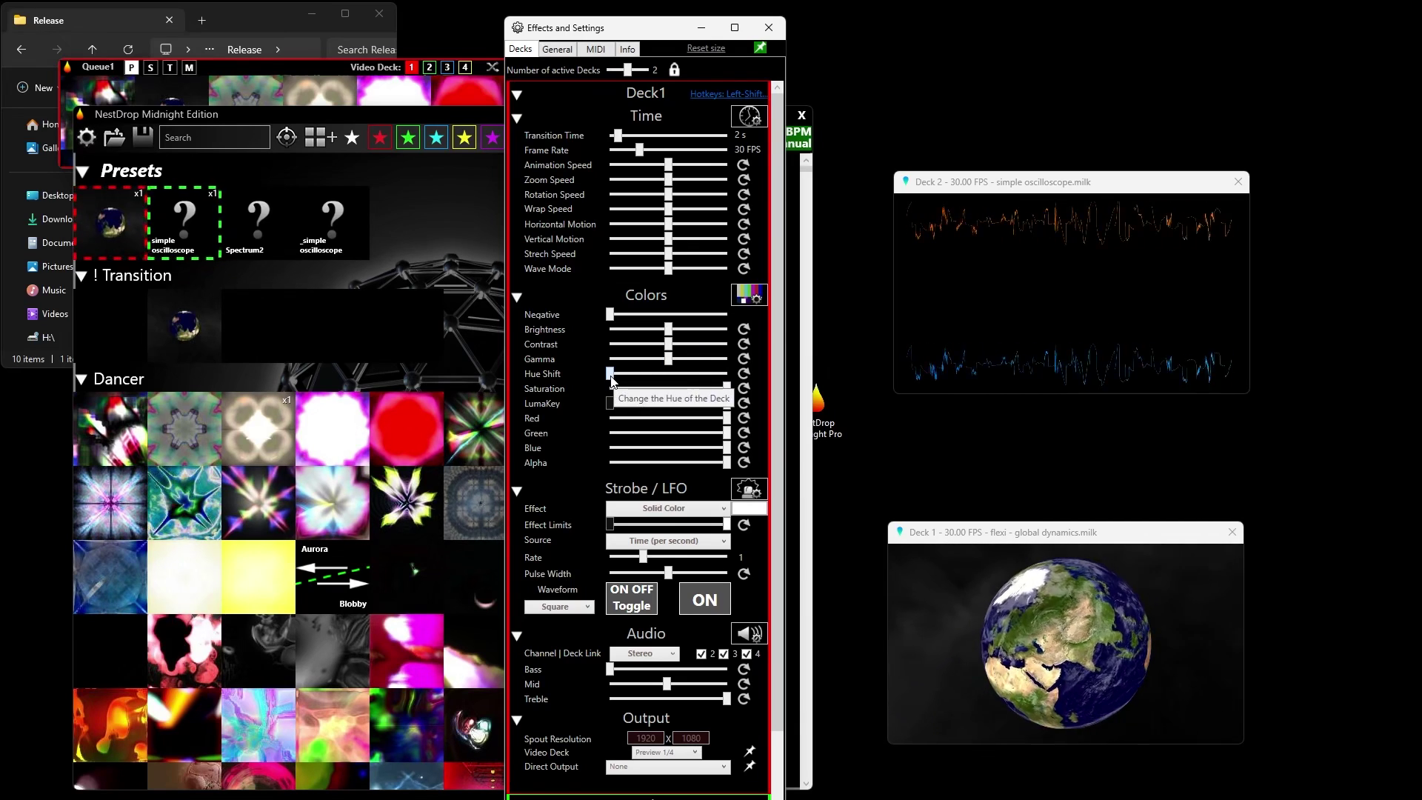
{"action": "left_click_drag", "start_coordinate": [652, 383], "coordinate": [729, 391]}
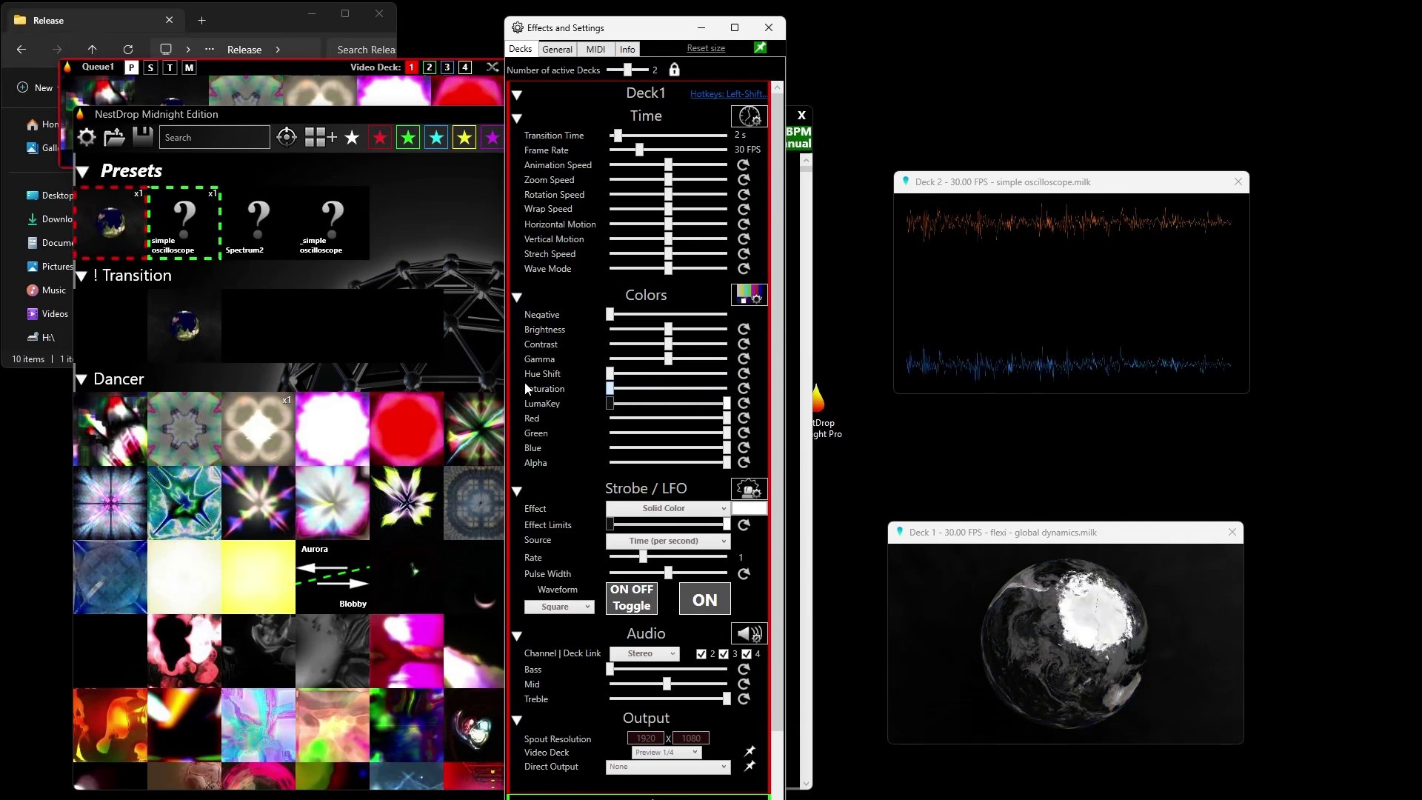
{"action": "left_click_drag", "start_coordinate": [727, 403], "coordinate": [720, 406]}
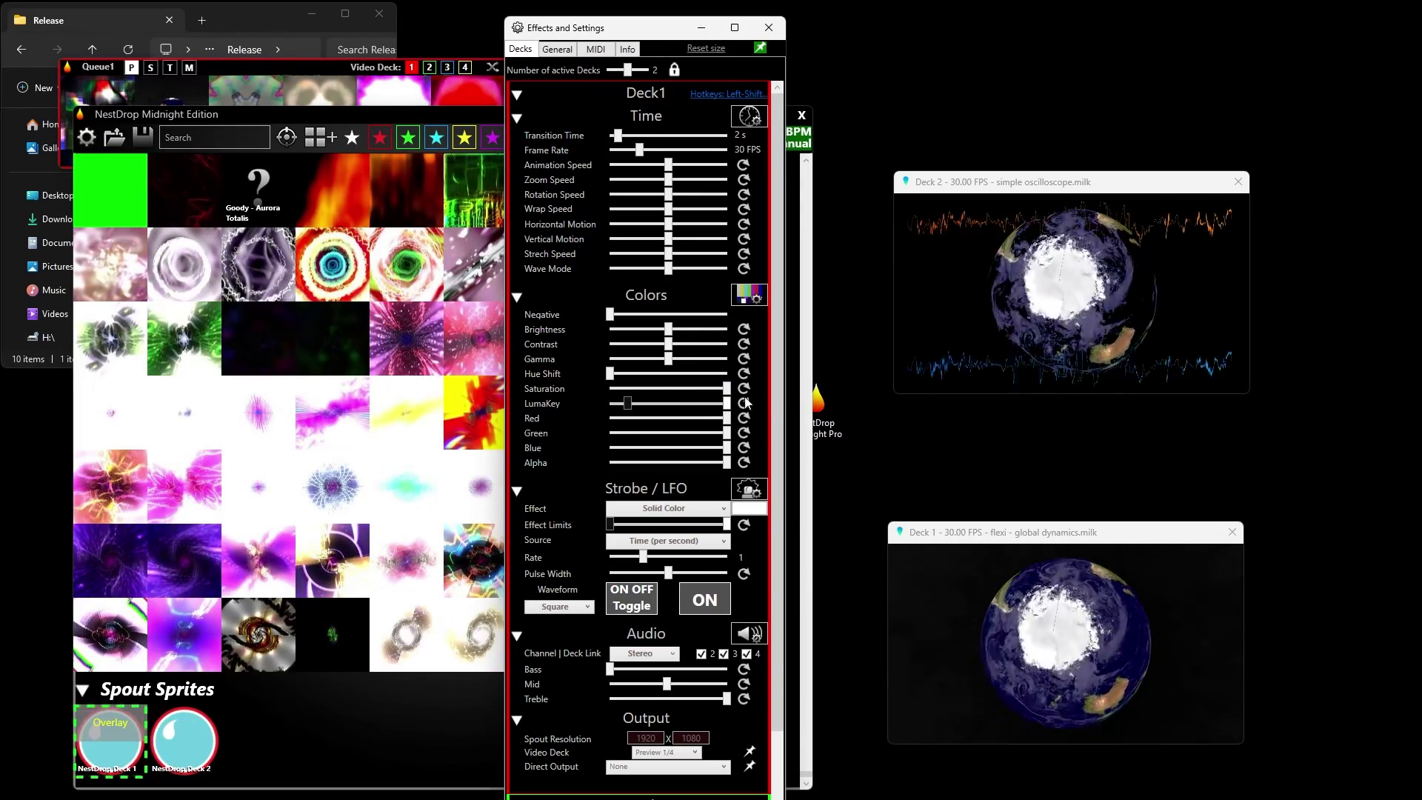
{"action": "left_click_drag", "start_coordinate": [631, 409], "coordinate": [613, 406]}
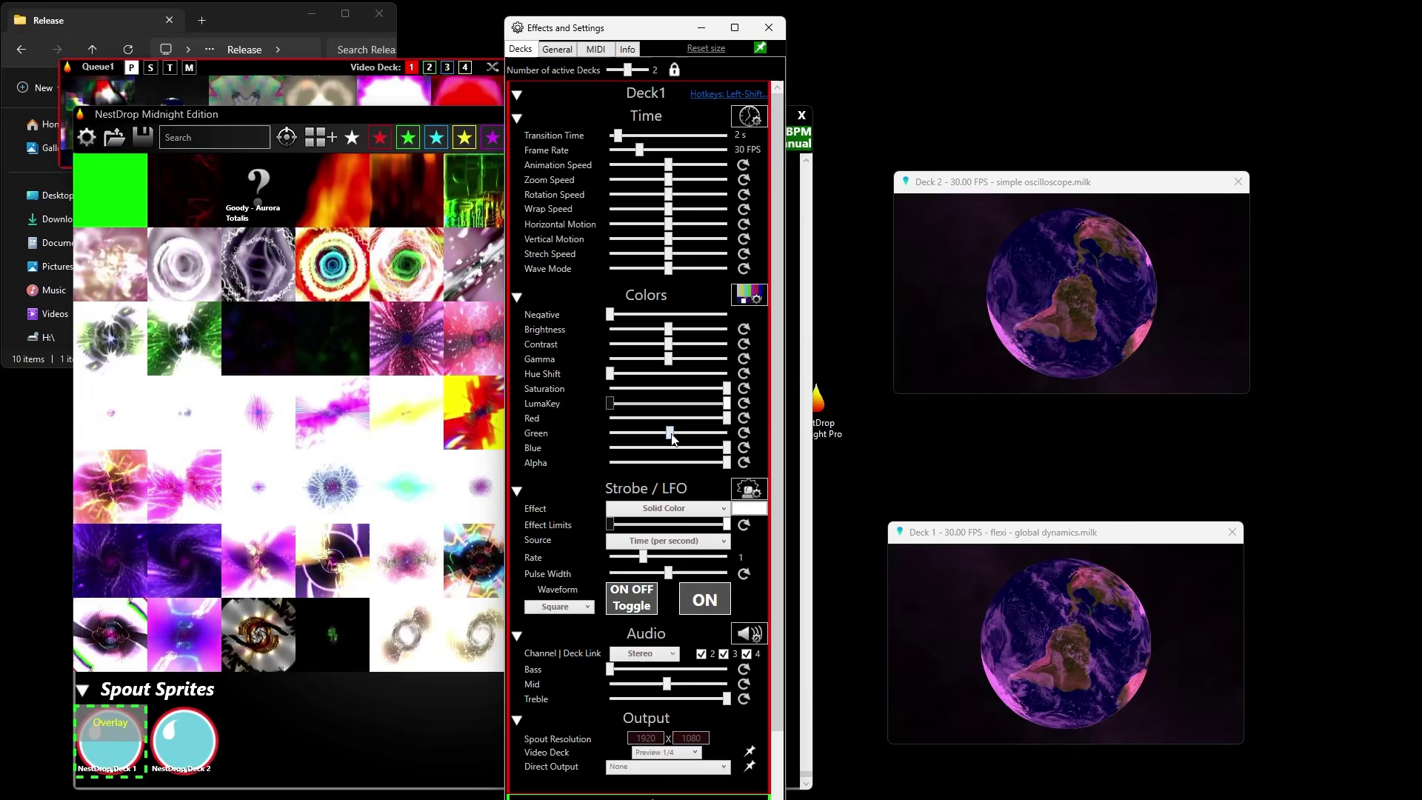
{"action": "left_click_drag", "start_coordinate": [670, 434], "coordinate": [726, 434]}
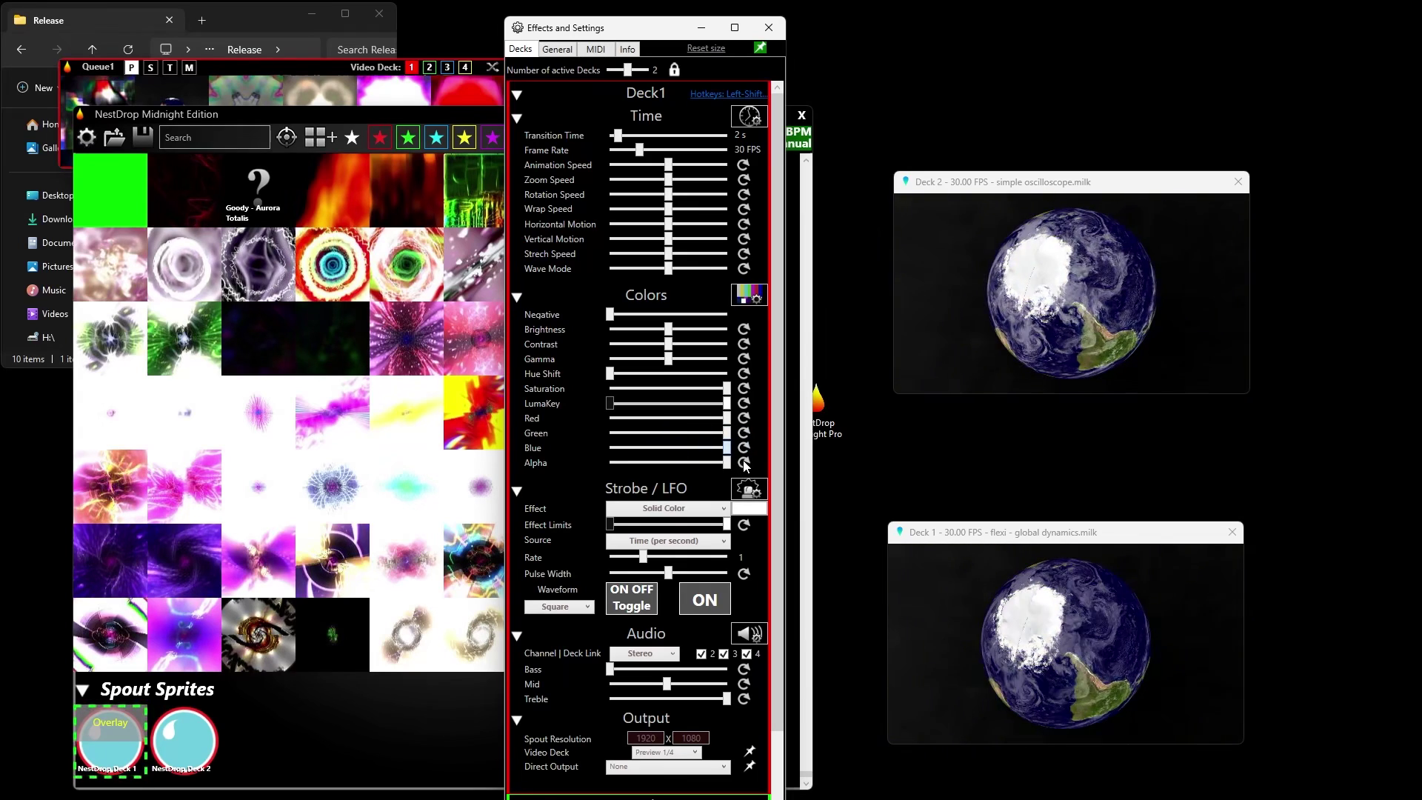
{"action": "mouse_move", "coordinate": [711, 465]}
{"action": "left_mouse_down"}
{"action": "mouse_move", "coordinate": [695, 465]}
{"action": "mouse_move", "coordinate": [727, 463]}
{"action": "left_mouse_up"}
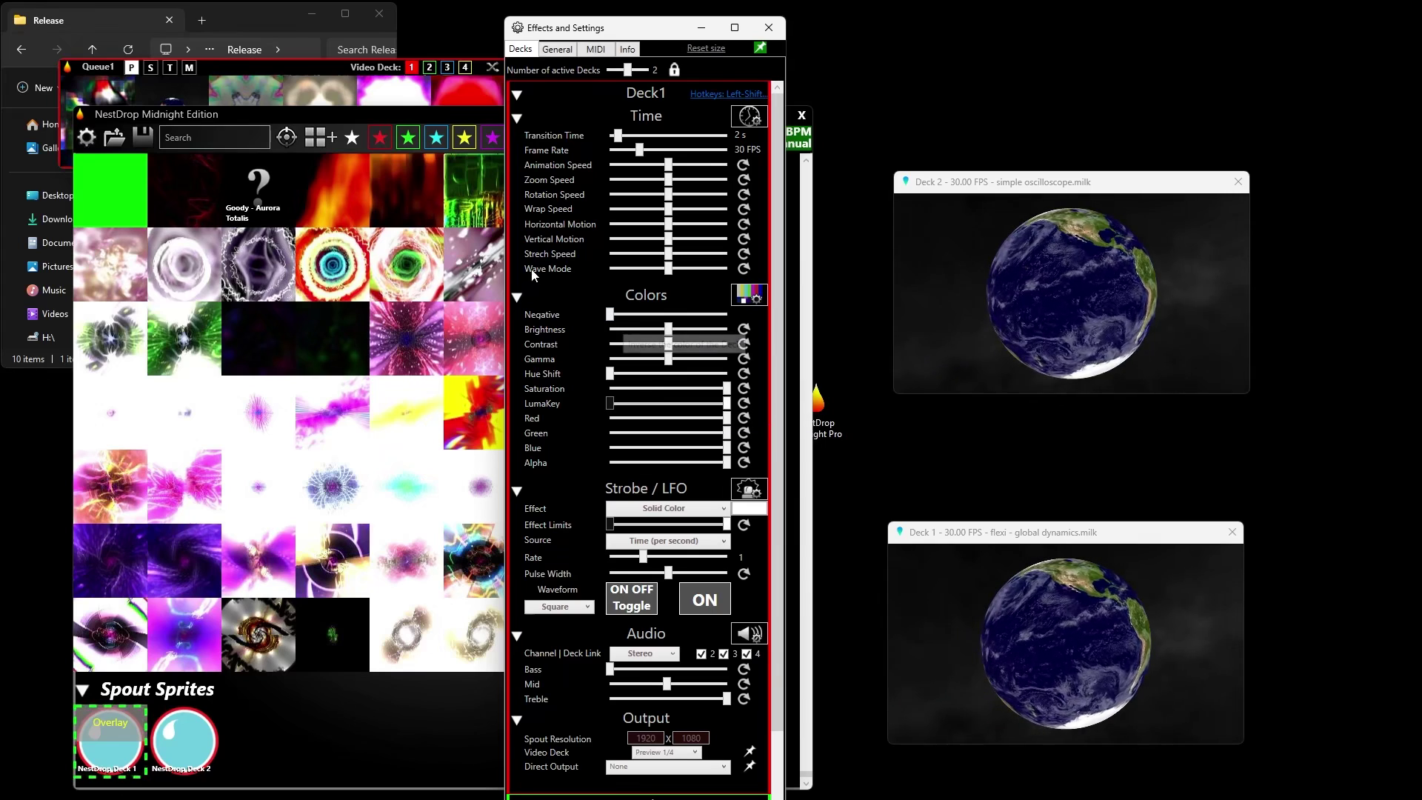
Collapse Deck 1's Colors section and toggle the strobe effect on and off.
{"action": "left_click", "coordinate": [540, 292]}
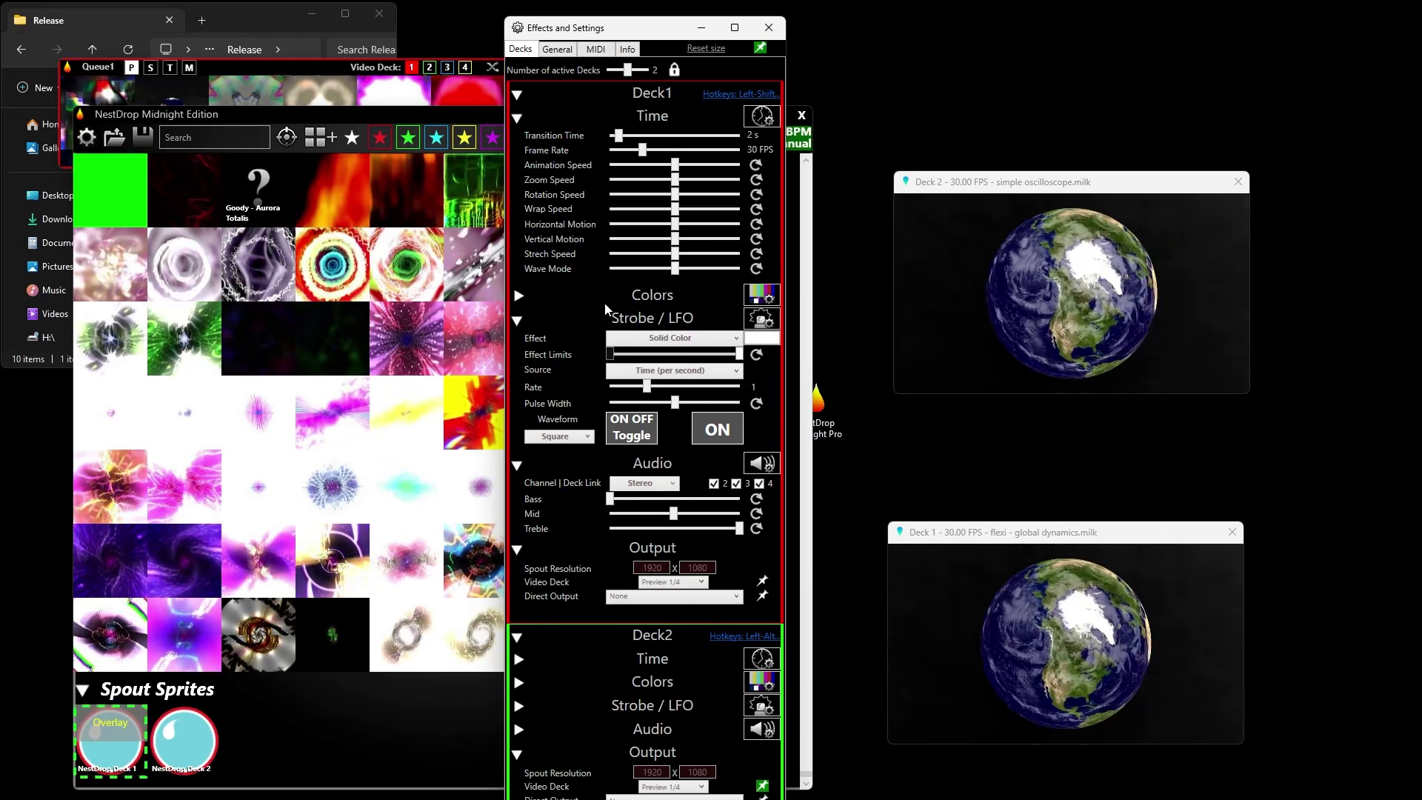
{"action": "left_click", "coordinate": [722, 425]}
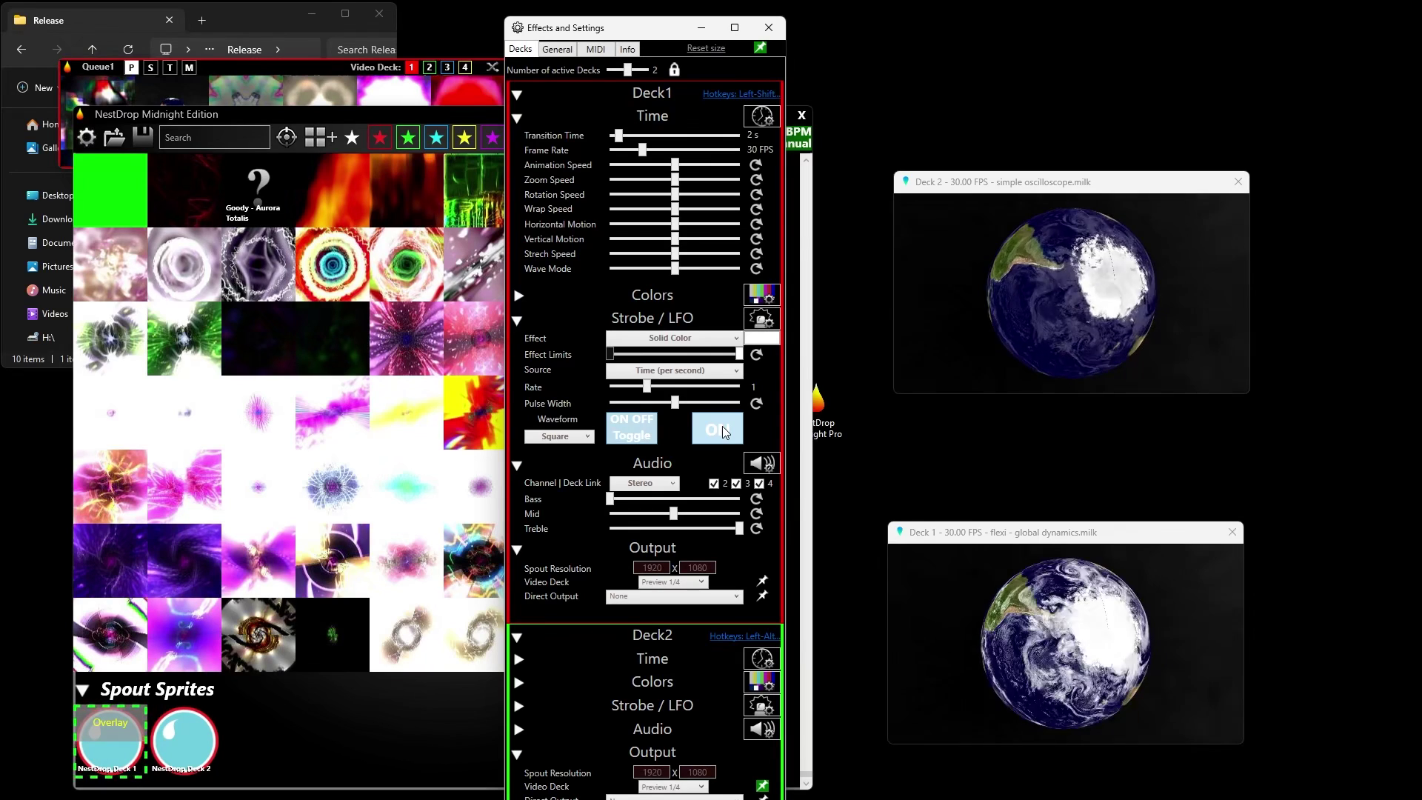
{"action": "left_click", "coordinate": [722, 425]}
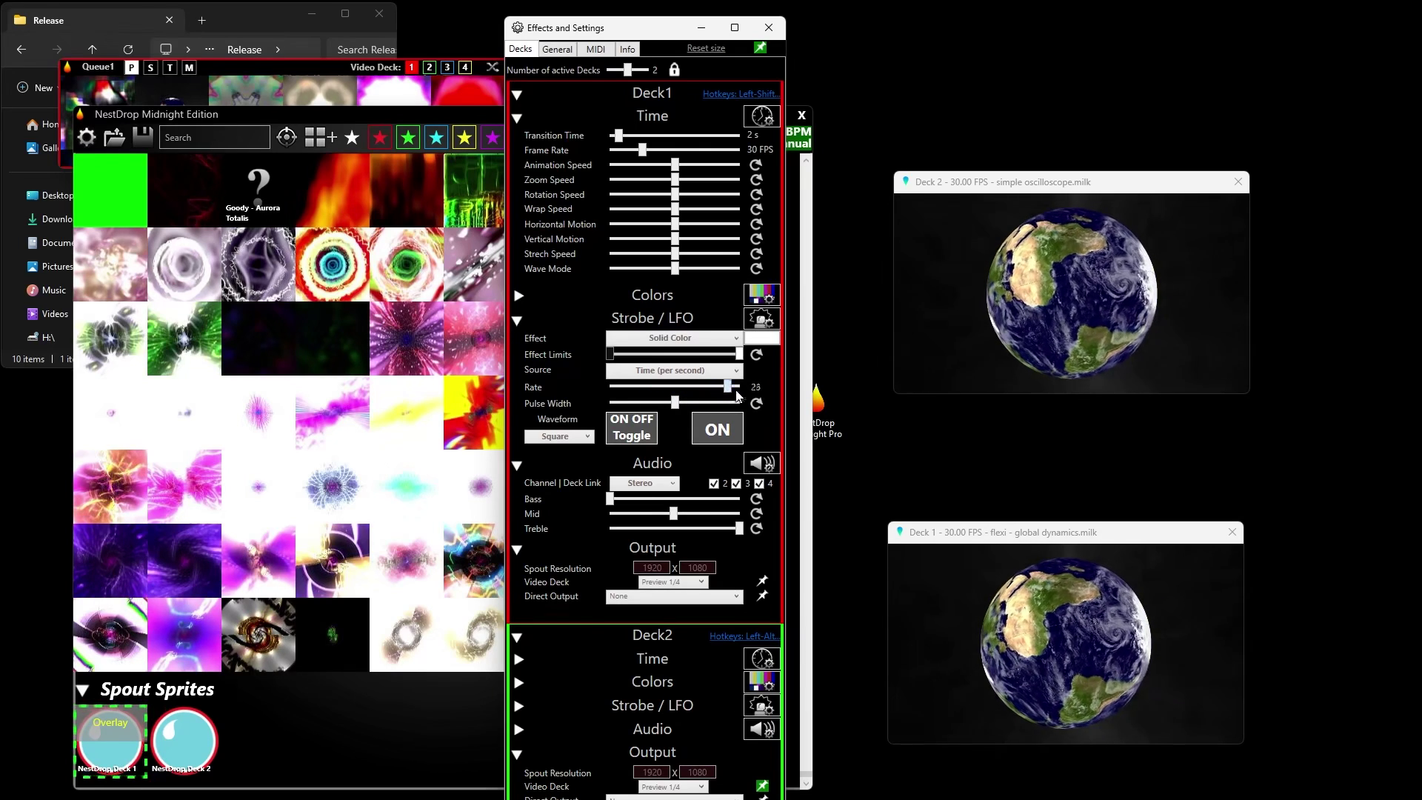
Set the strobe rate to 1, pulse width to the middle, and waveform to Sawtooth.
{"action": "mouse_move", "coordinate": [740, 386]}
{"action": "left_mouse_down"}
{"action": "mouse_move", "coordinate": [592, 406]}
{"action": "mouse_move", "coordinate": [770, 422]}
{"action": "left_mouse_up"}
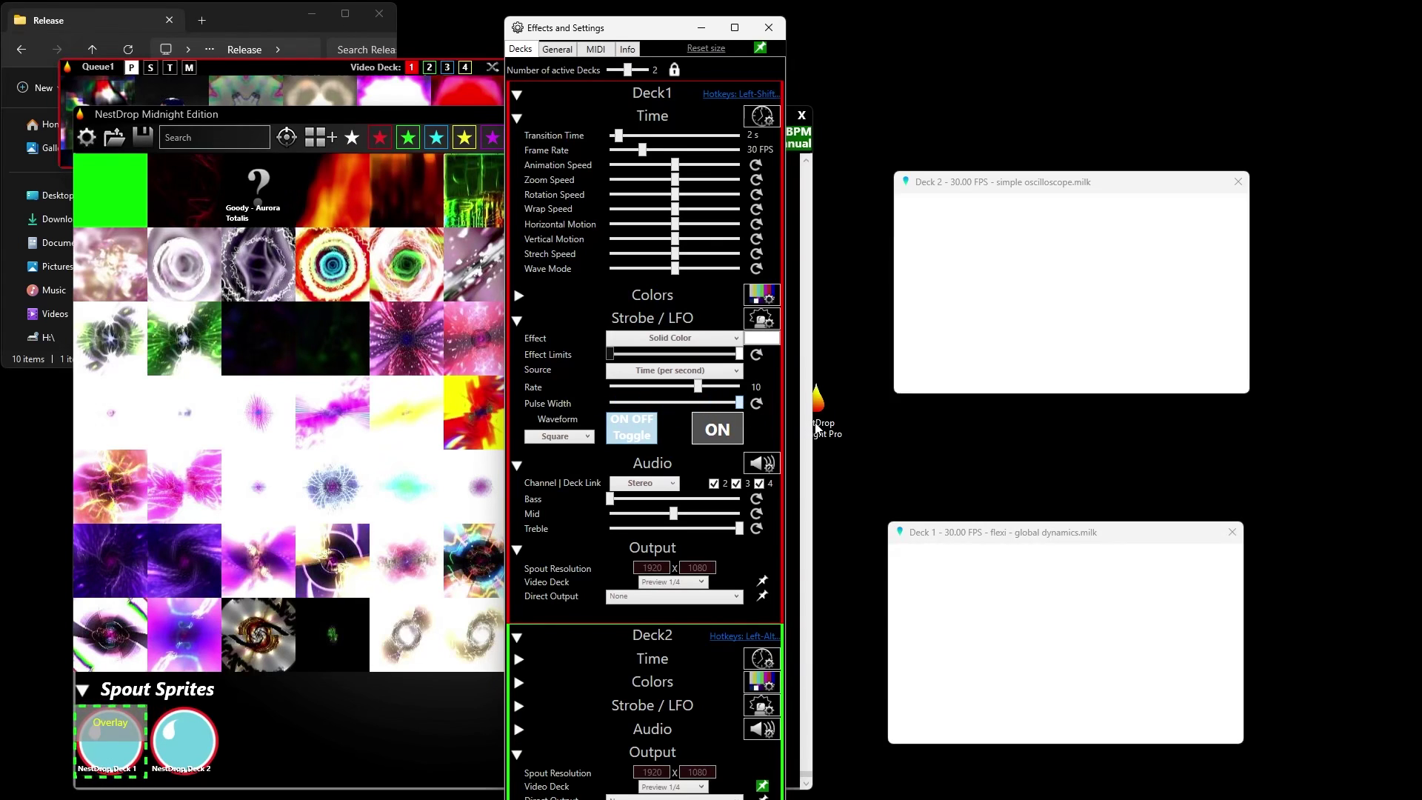
{"action": "left_click_drag", "start_coordinate": [697, 386], "coordinate": [646, 386]}
{"action": "left_click_drag", "start_coordinate": [739, 403], "coordinate": [675, 403]}
{"action": "left_click", "coordinate": [564, 438]}
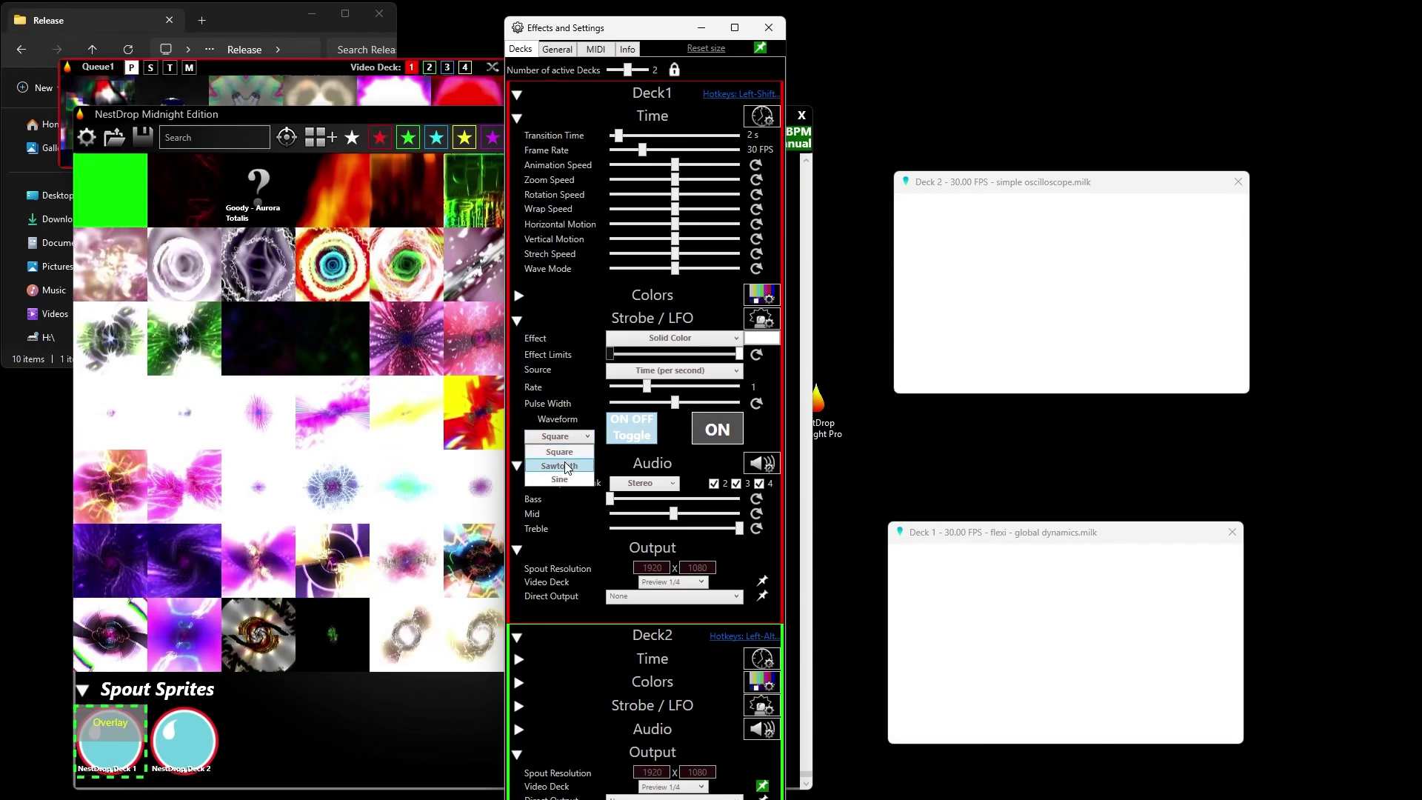
{"action": "left_click", "coordinate": [565, 467]}
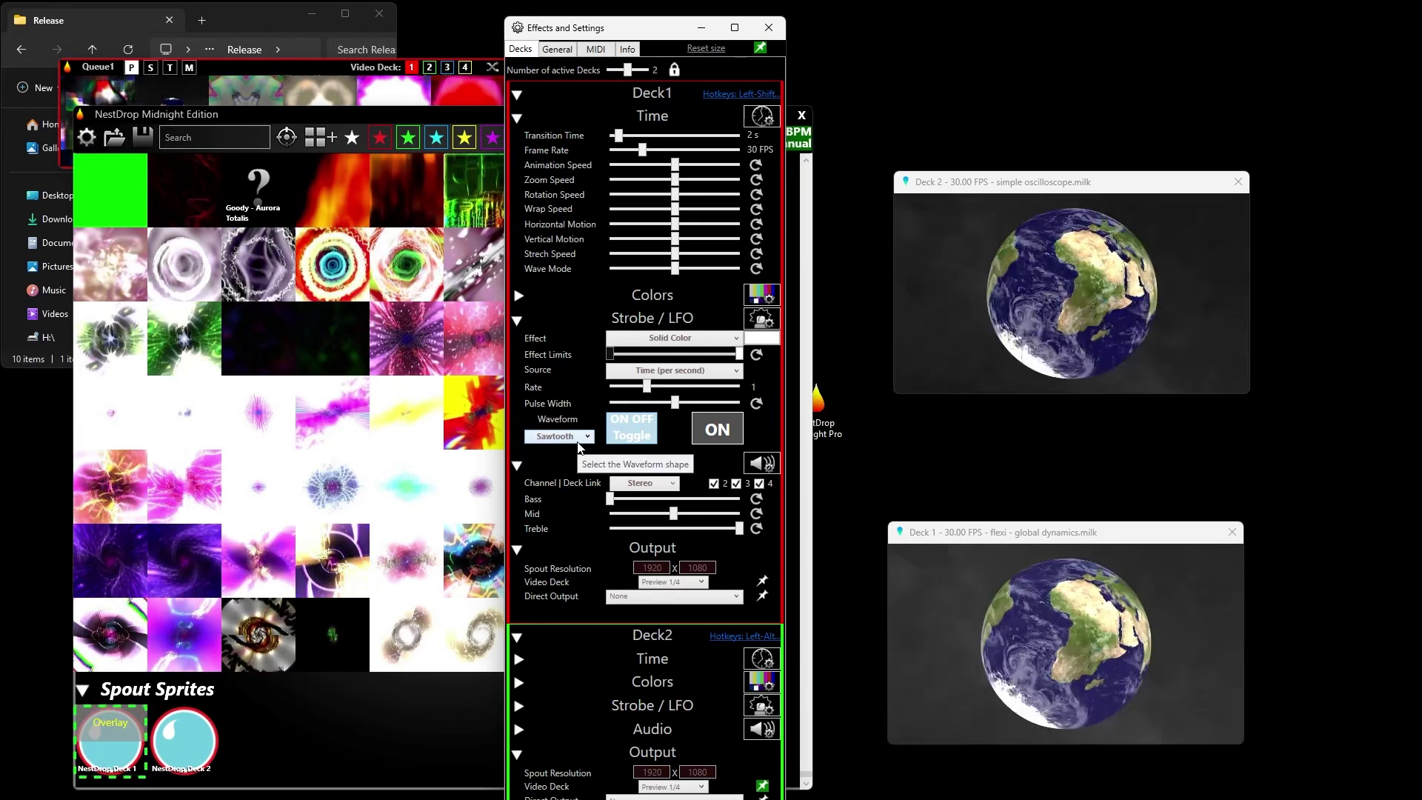
Try a Sine waveform, BPM source and a lower upper limit on Deck 1's strobe, ending on Square.
{"action": "left_click", "coordinate": [559, 436]}
{"action": "left_click", "coordinate": [574, 487]}
{"action": "left_click", "coordinate": [559, 436]}
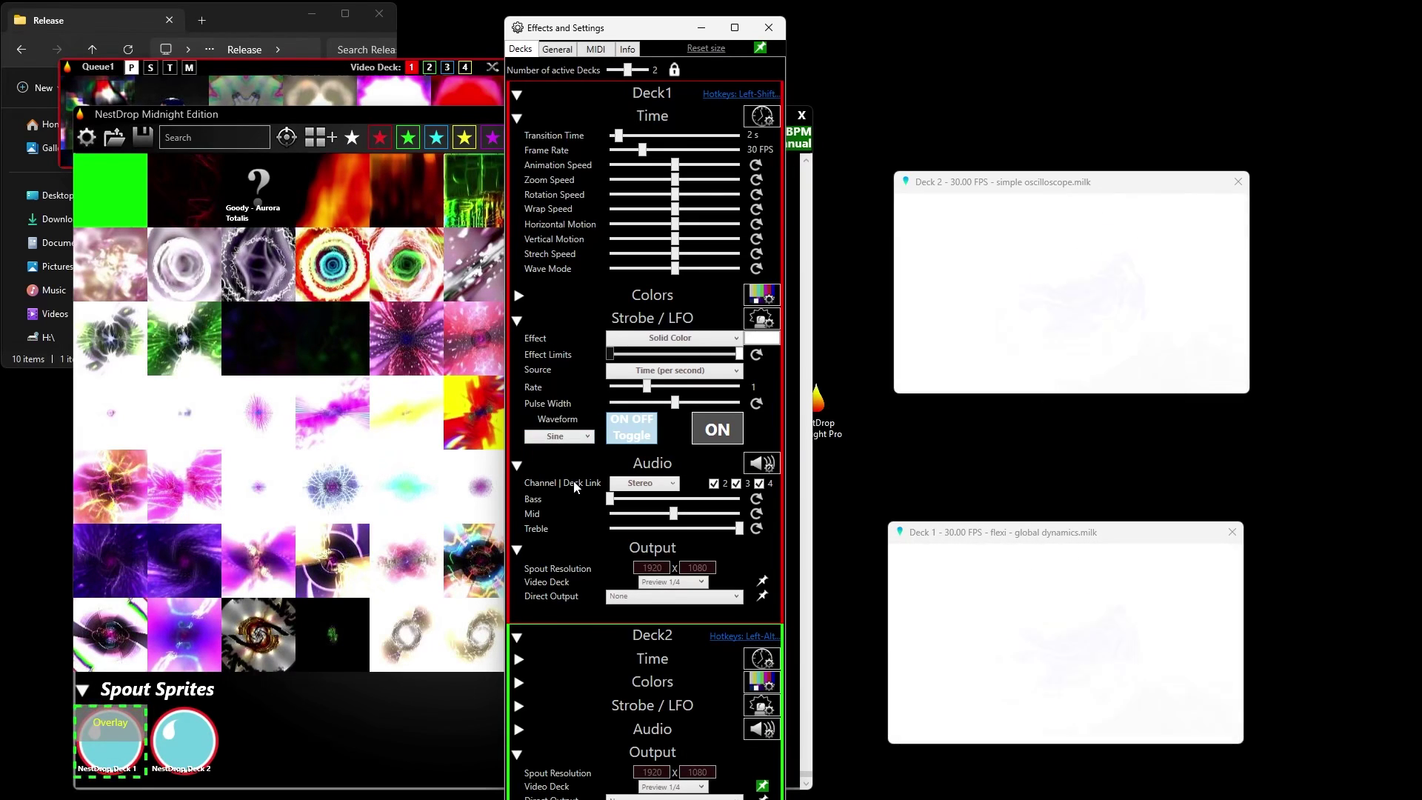
{"action": "left_click", "coordinate": [664, 372]}
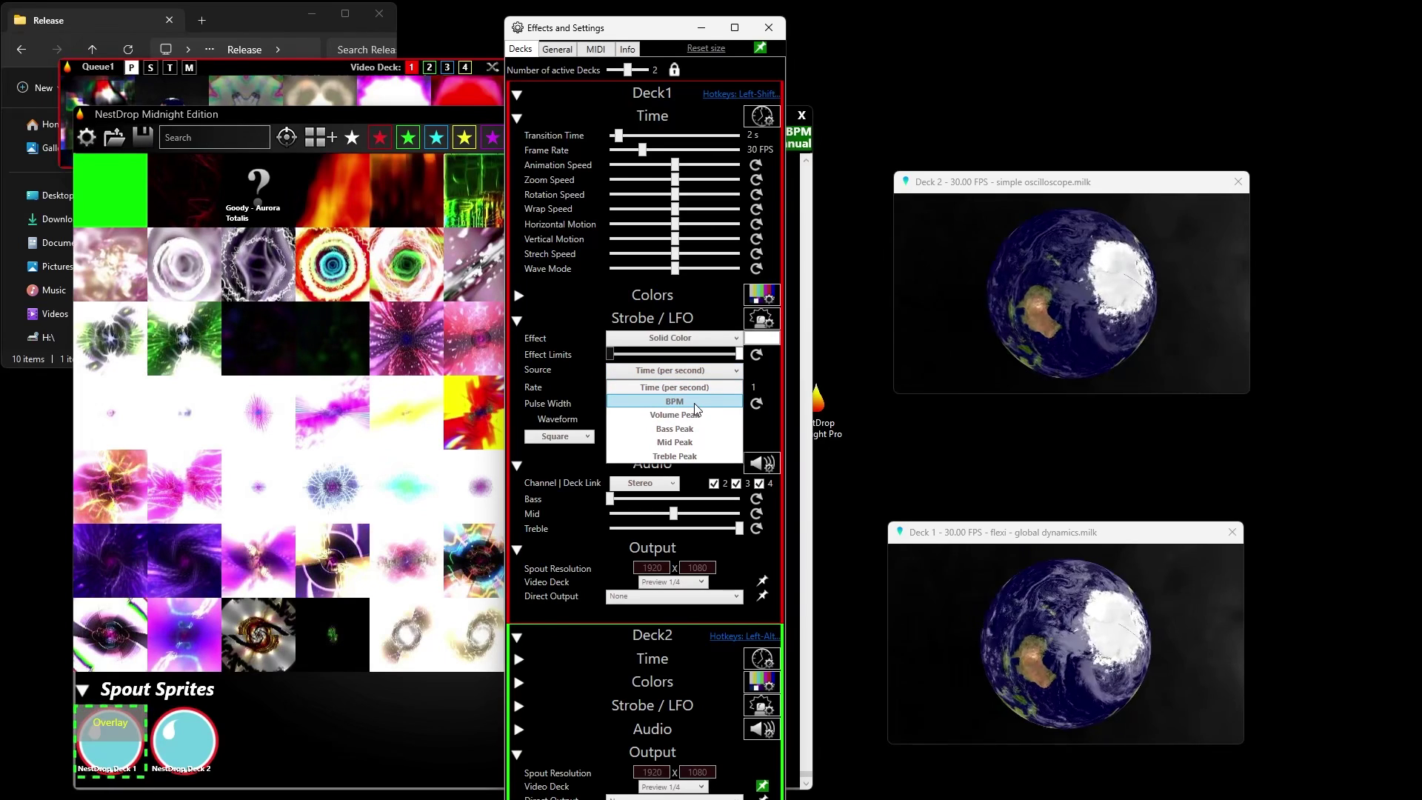
{"action": "left_click", "coordinate": [692, 404]}
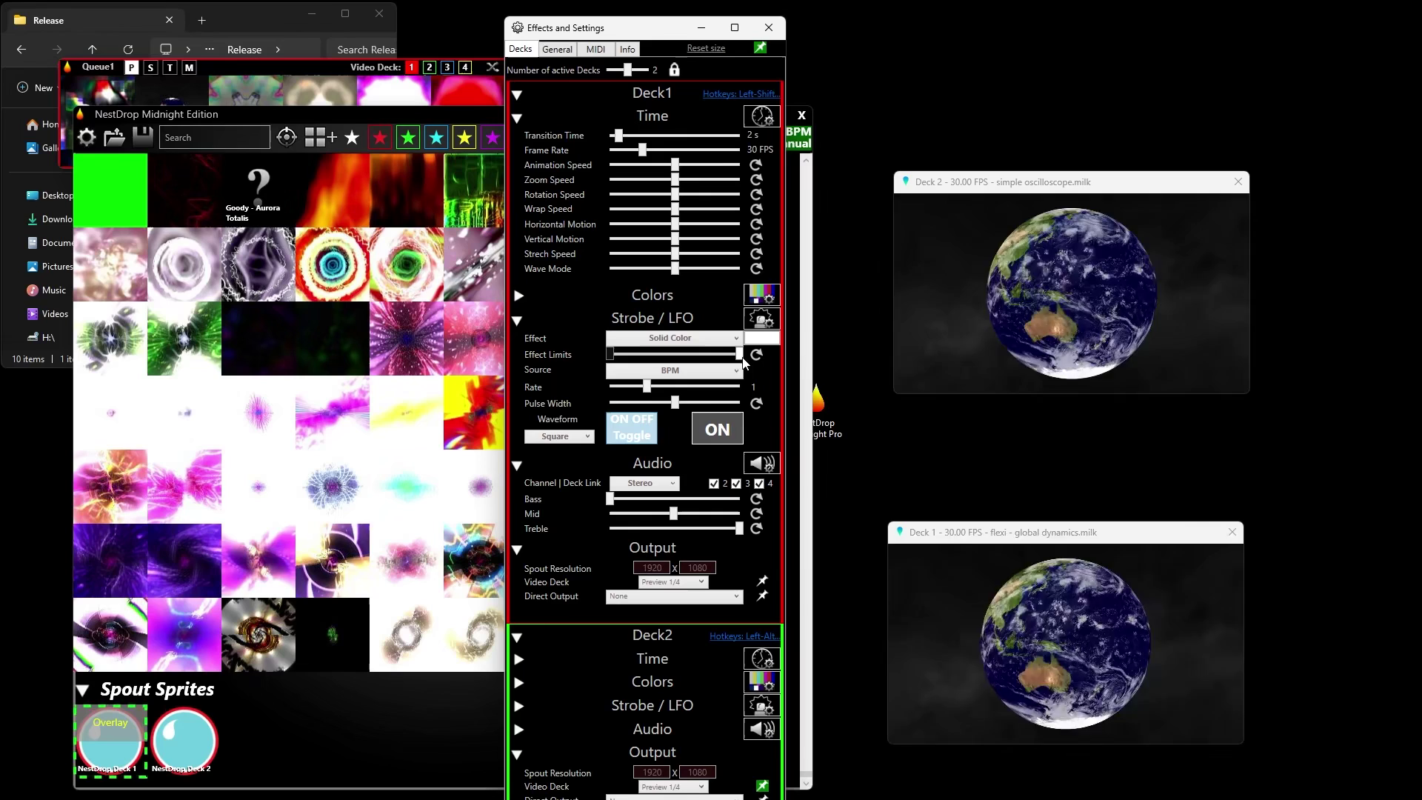
{"action": "left_click_drag", "start_coordinate": [739, 354], "coordinate": [682, 354]}
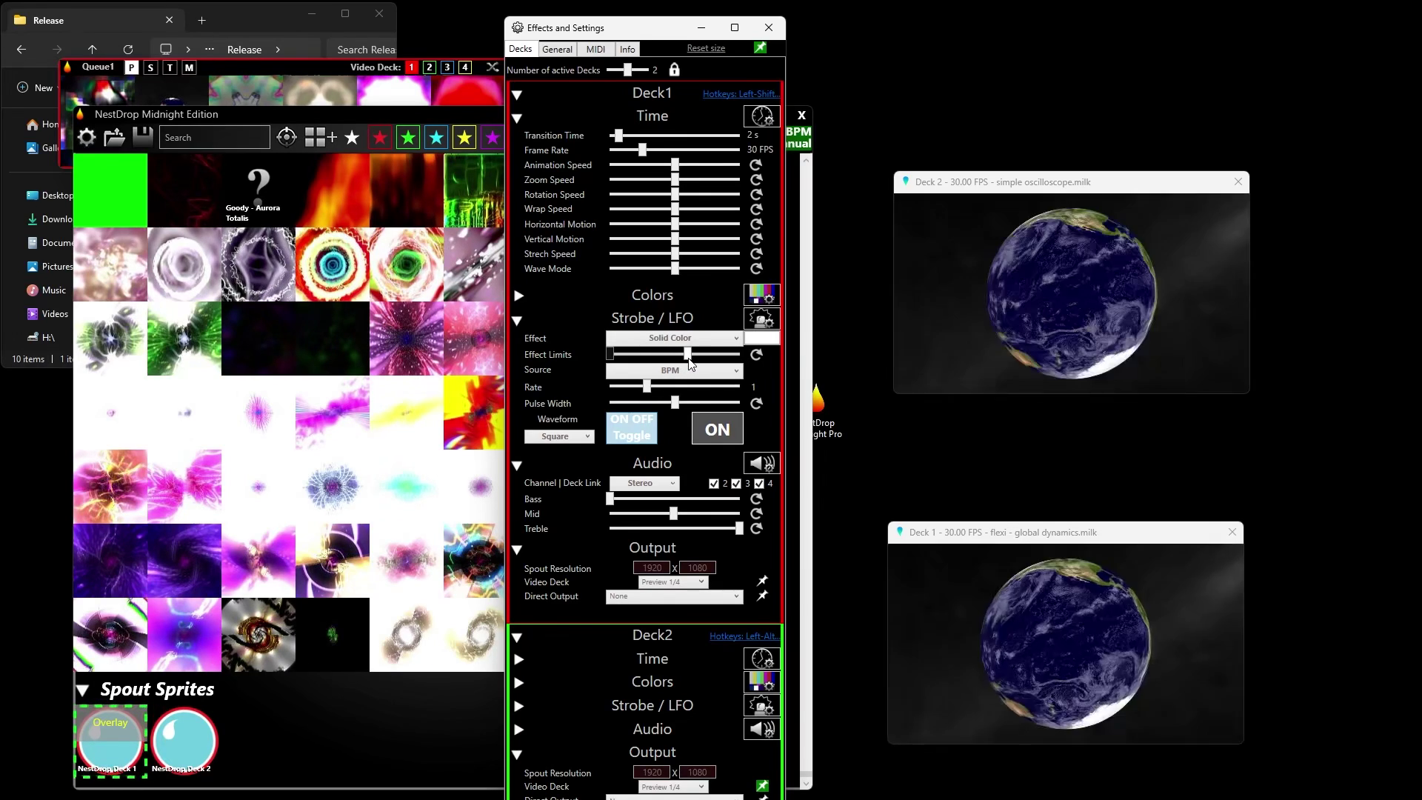
{"action": "mouse_move", "coordinate": [682, 355]}
{"action": "left_mouse_down"}
{"action": "mouse_move", "coordinate": [662, 355]}
{"action": "mouse_move", "coordinate": [739, 355]}
{"action": "left_mouse_up"}
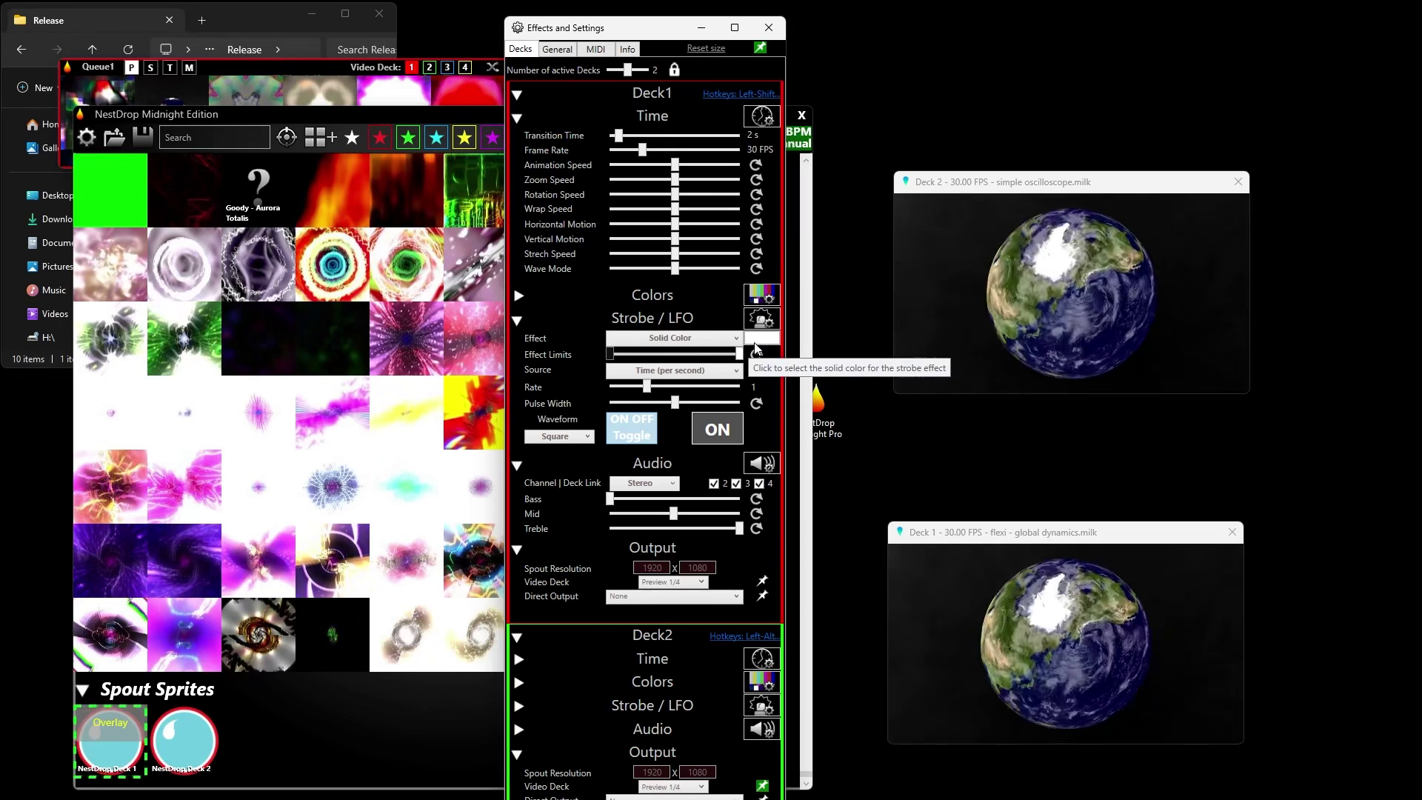
Set Deck 1's strobe solid colour to green.
{"action": "left_click", "coordinate": [762, 339]}
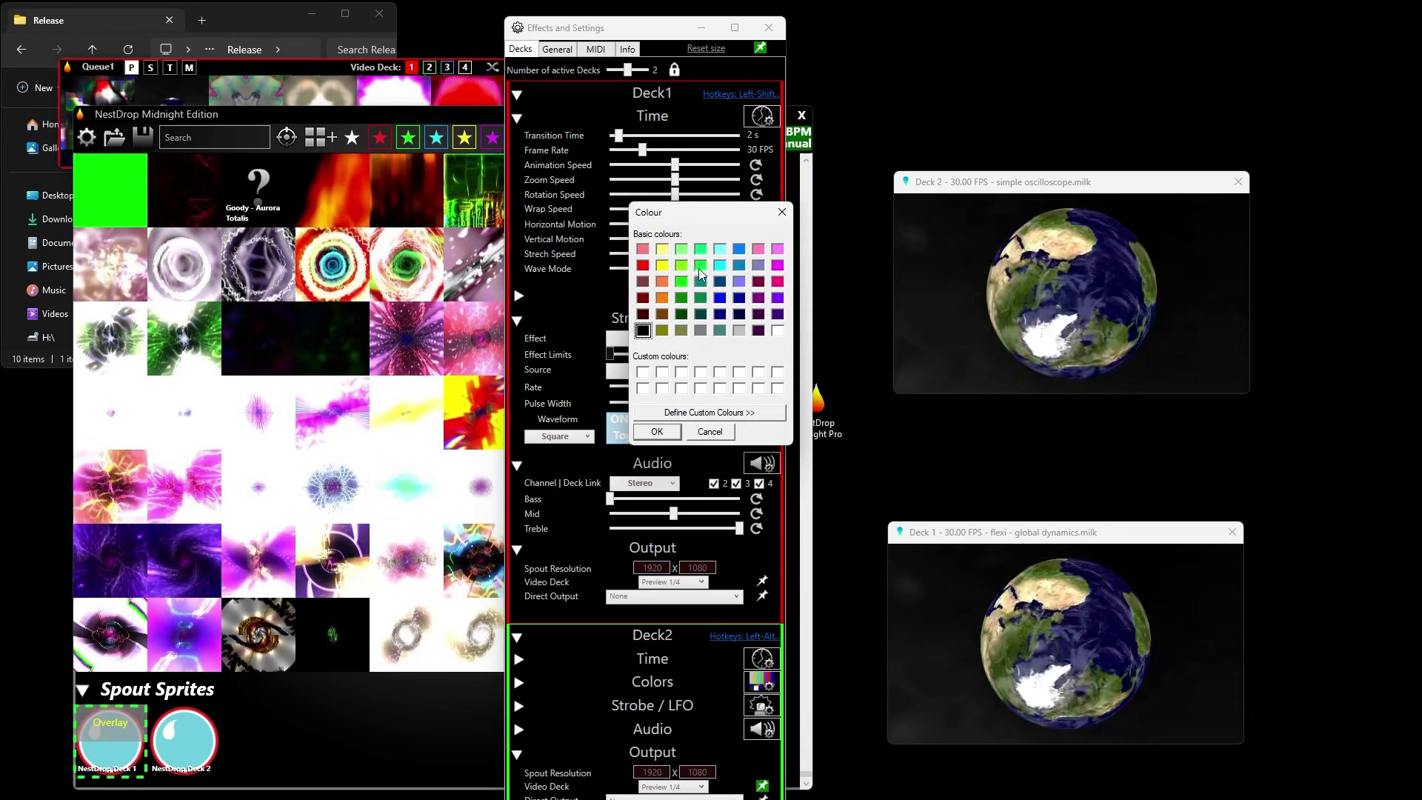
{"action": "left_click", "coordinate": [700, 265]}
{"action": "left_click", "coordinate": [665, 431]}
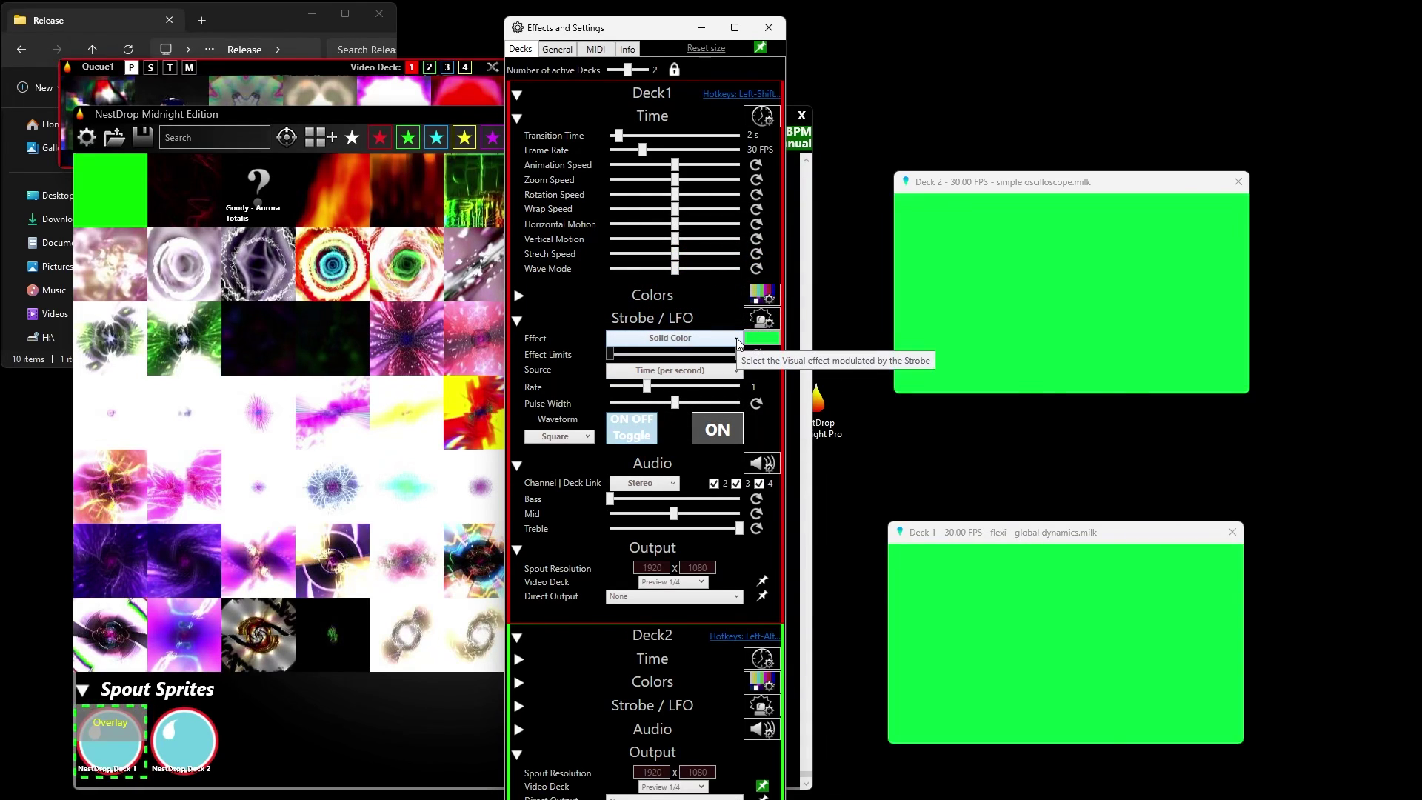
Make the Deck 1 strobe modulate Animation Speed.
{"action": "left_click", "coordinate": [736, 339]}
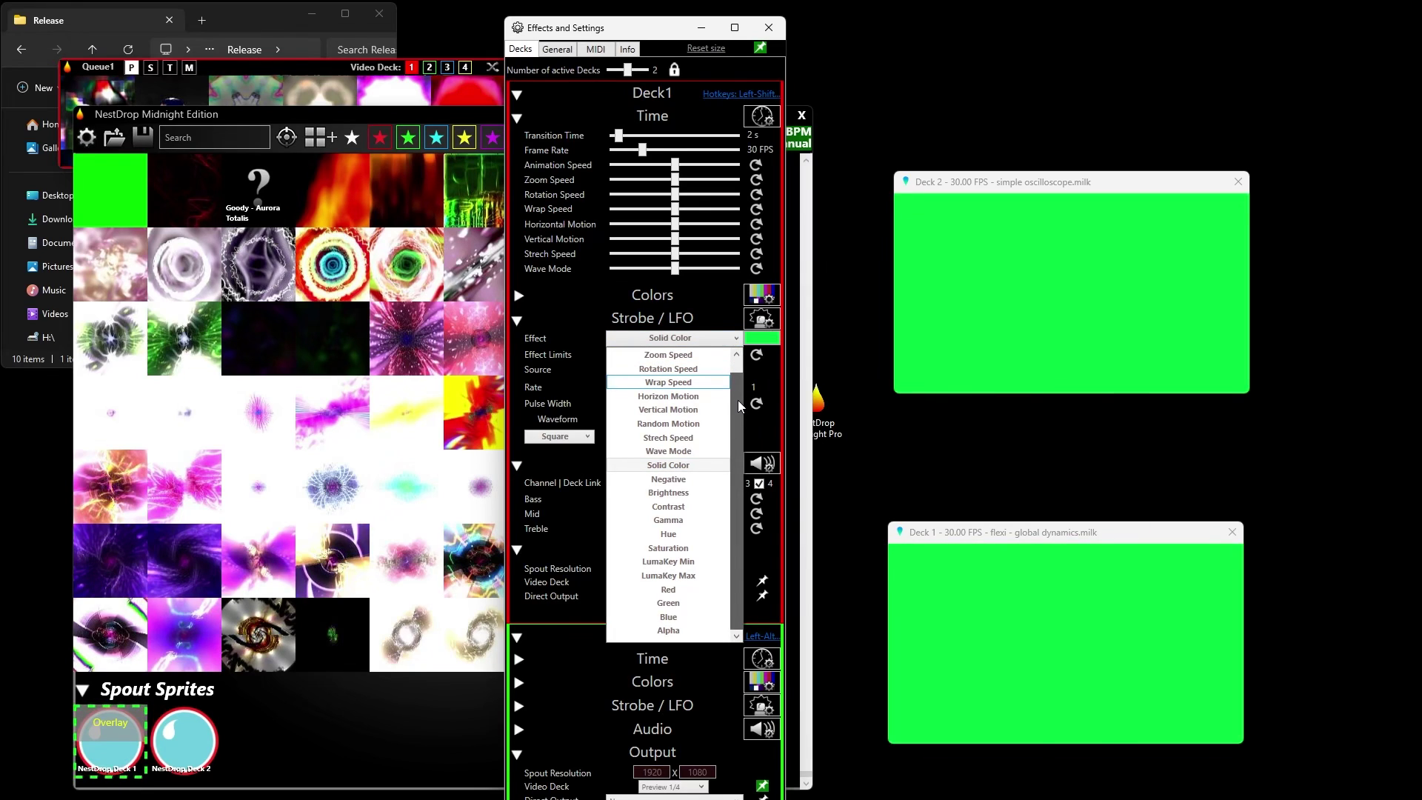
{"action": "scroll", "coordinate": [685, 354], "scroll_direction": "up", "scroll_amount": 1}
{"action": "left_click", "coordinate": [687, 355]}
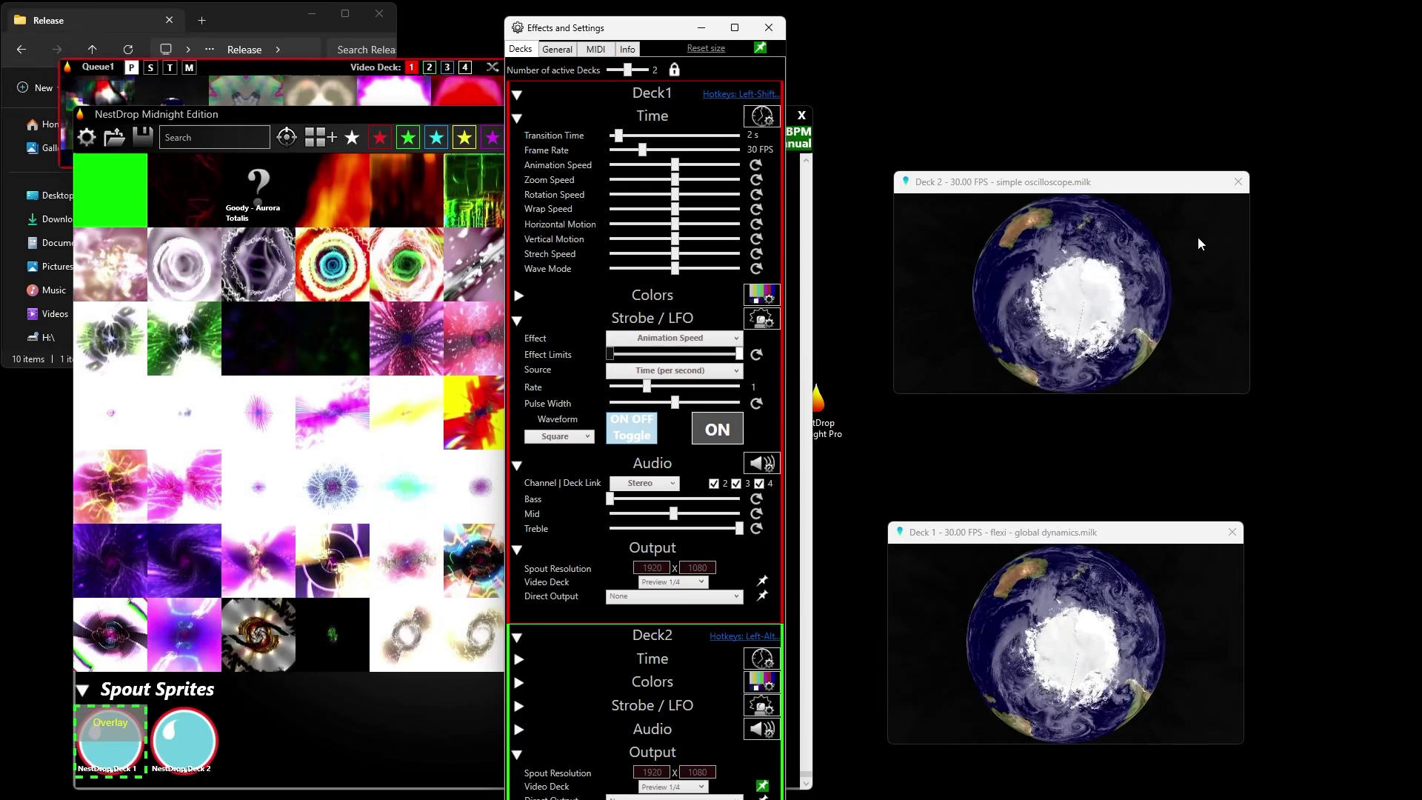
Switch the strobe waveform to Sawtooth, then settle on Sine.
{"action": "left_click", "coordinate": [558, 436]}
{"action": "left_click", "coordinate": [569, 467]}
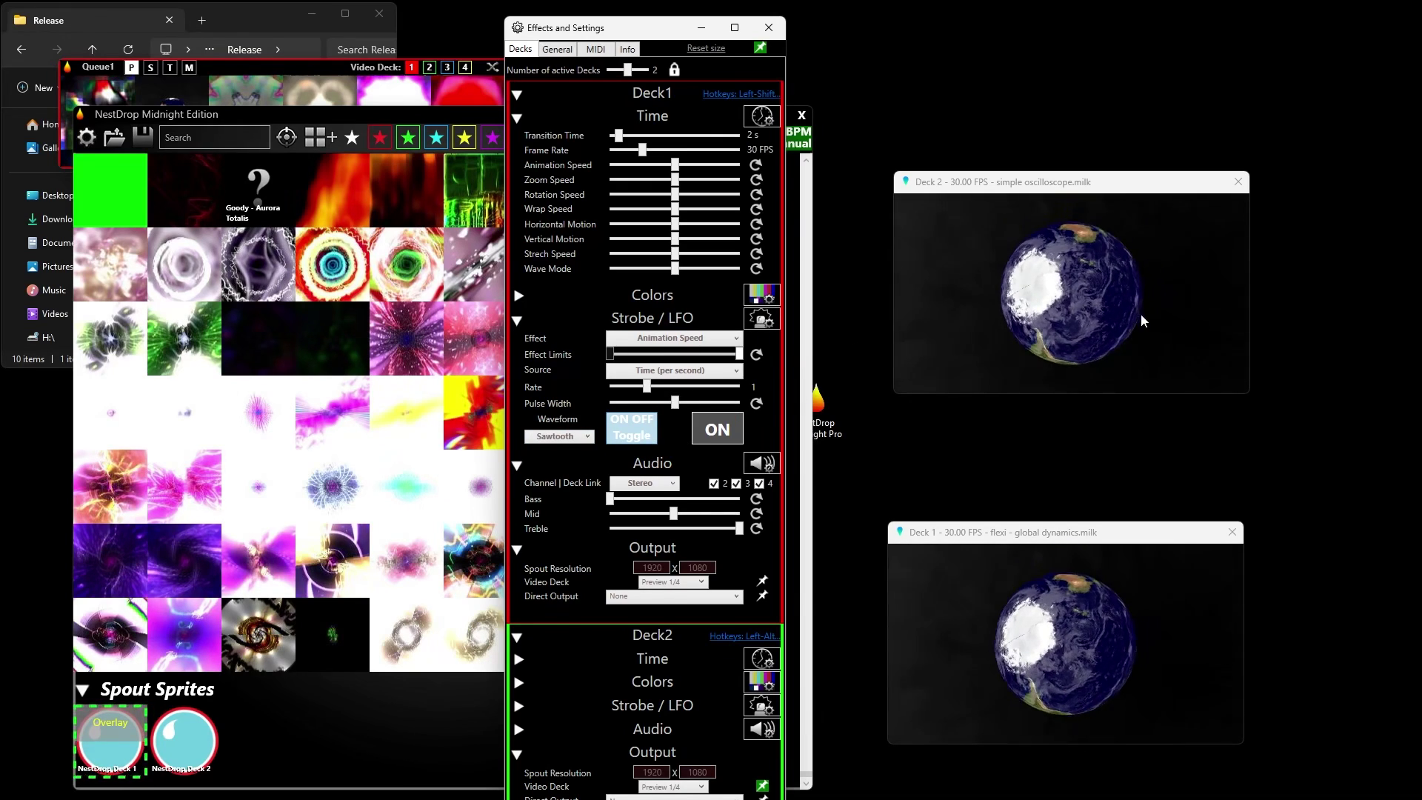
{"action": "left_click", "coordinate": [558, 436]}
{"action": "left_click", "coordinate": [560, 480]}
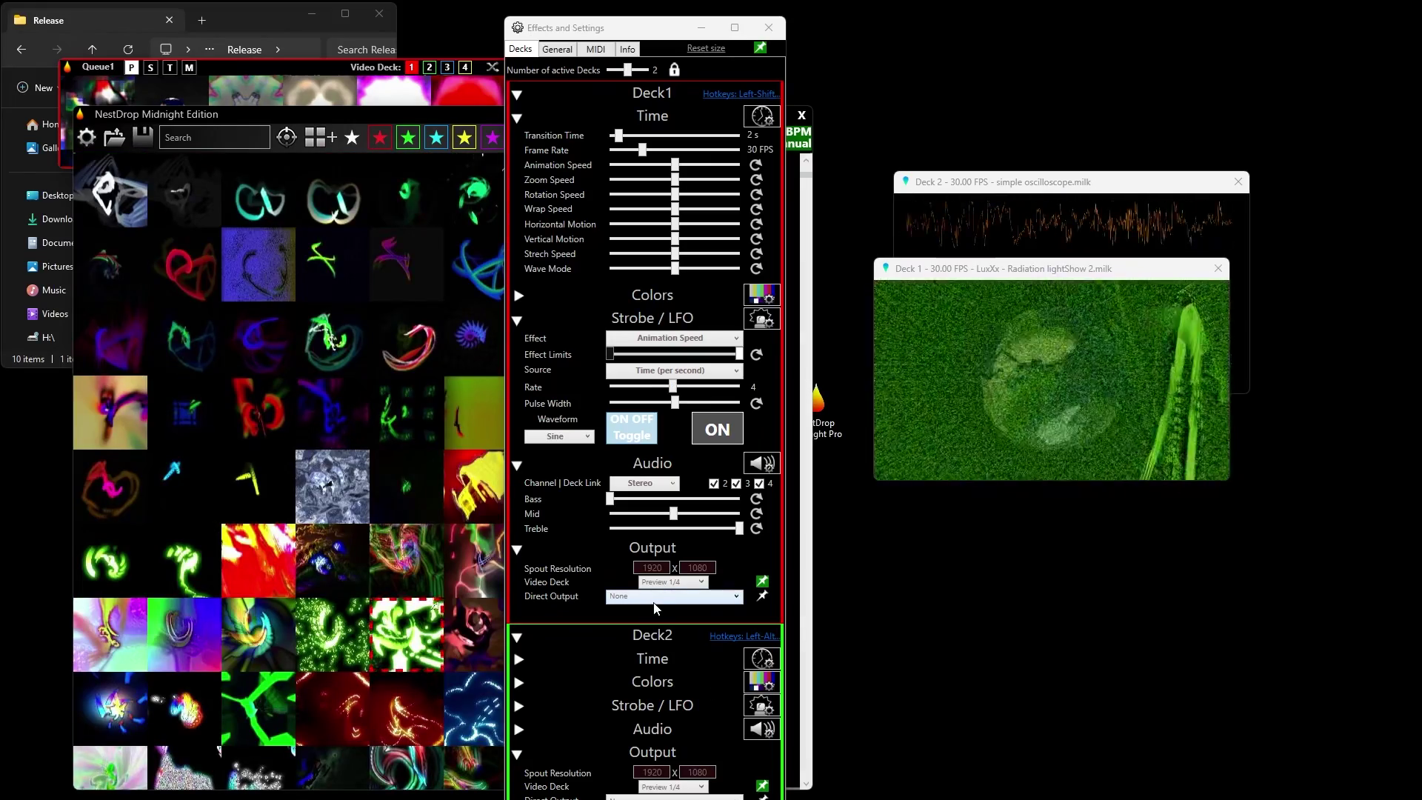
Point the strobe at Horizon Motion with a raised lower limit, then move Queue1 above the library.
{"action": "left_click", "coordinate": [670, 338]}
{"action": "left_click", "coordinate": [688, 412]}
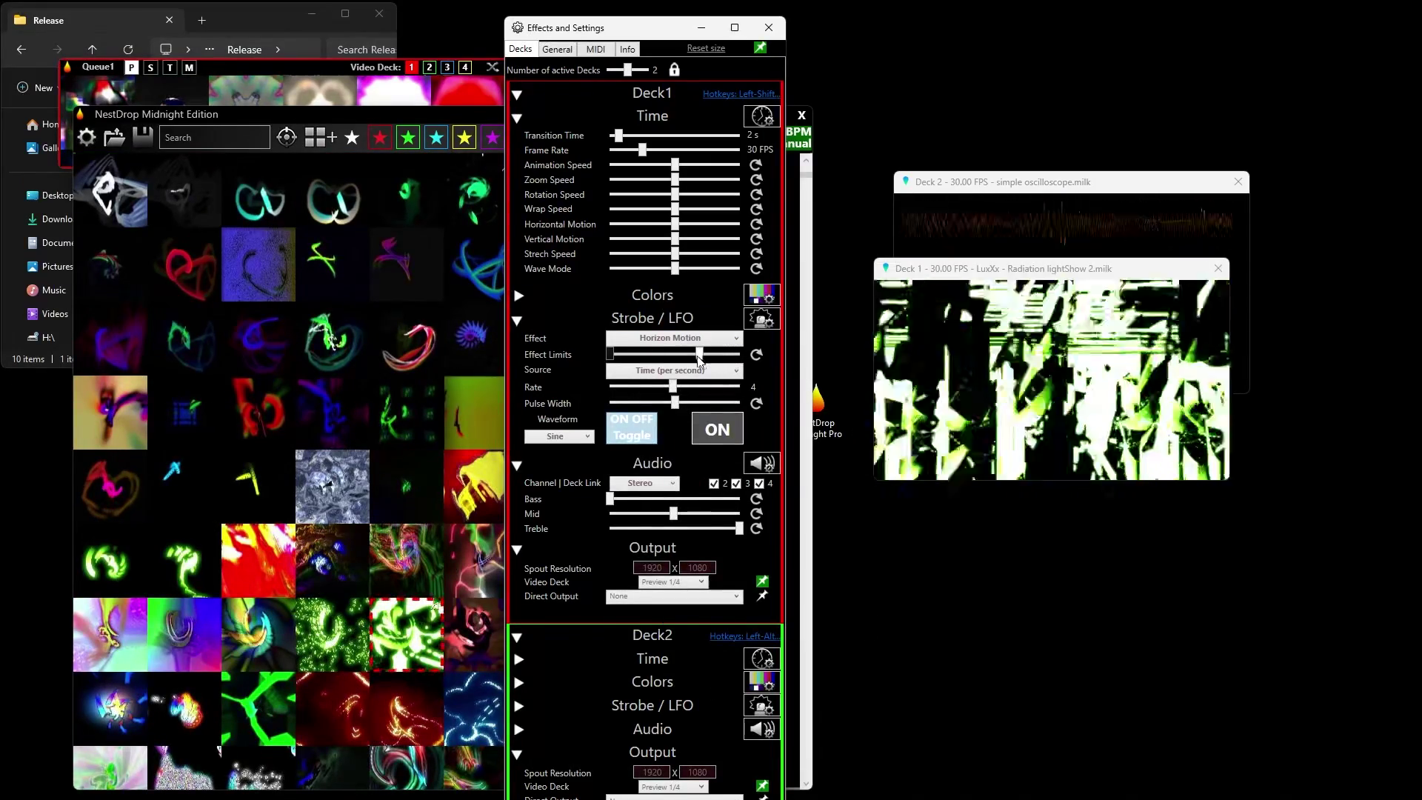
{"action": "mouse_move", "coordinate": [610, 353]}
{"action": "left_mouse_down"}
{"action": "mouse_move", "coordinate": [670, 354]}
{"action": "mouse_move", "coordinate": [646, 386]}
{"action": "left_mouse_up"}
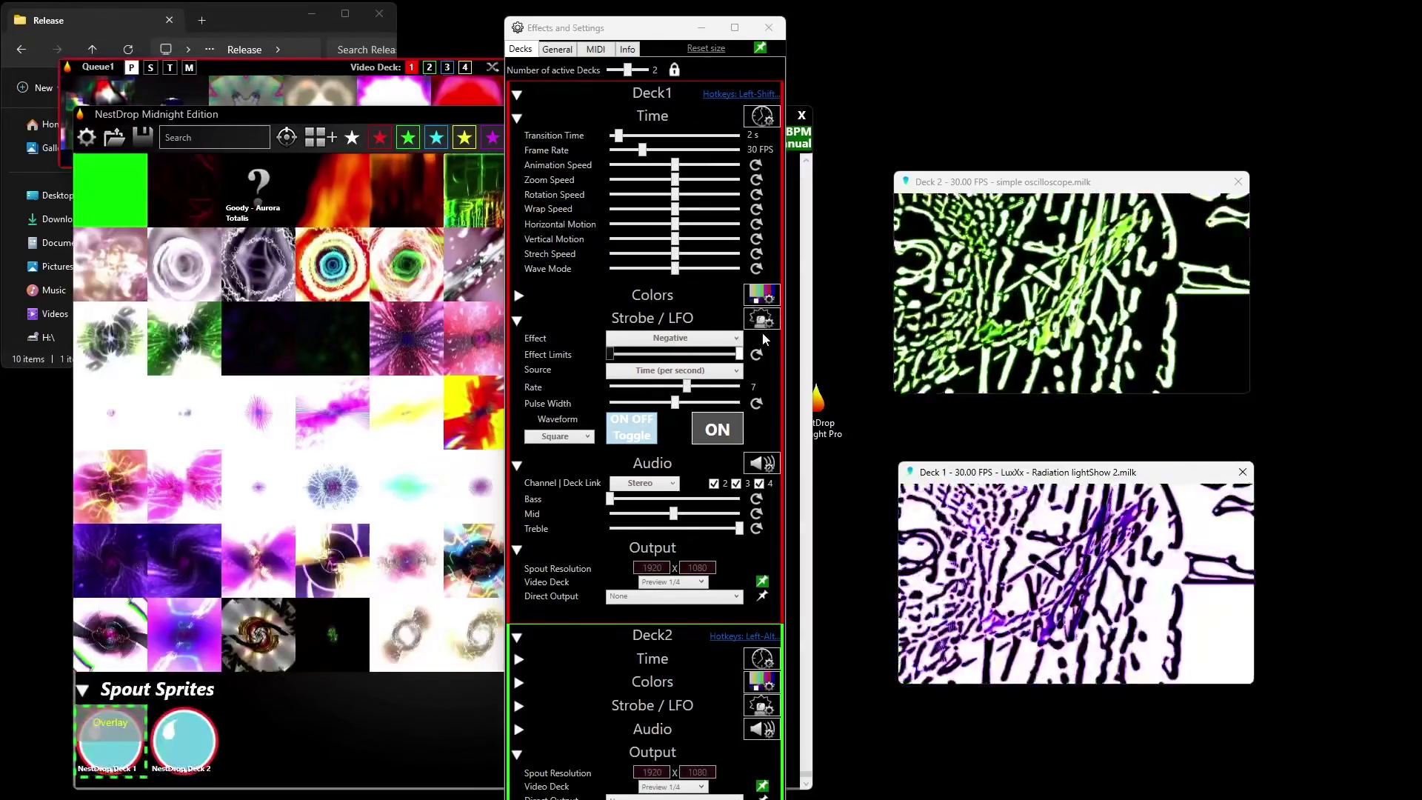
{"action": "left_click", "coordinate": [237, 84]}
{"action": "left_click_drag", "start_coordinate": [245, 73], "coordinate": [237, 55]}
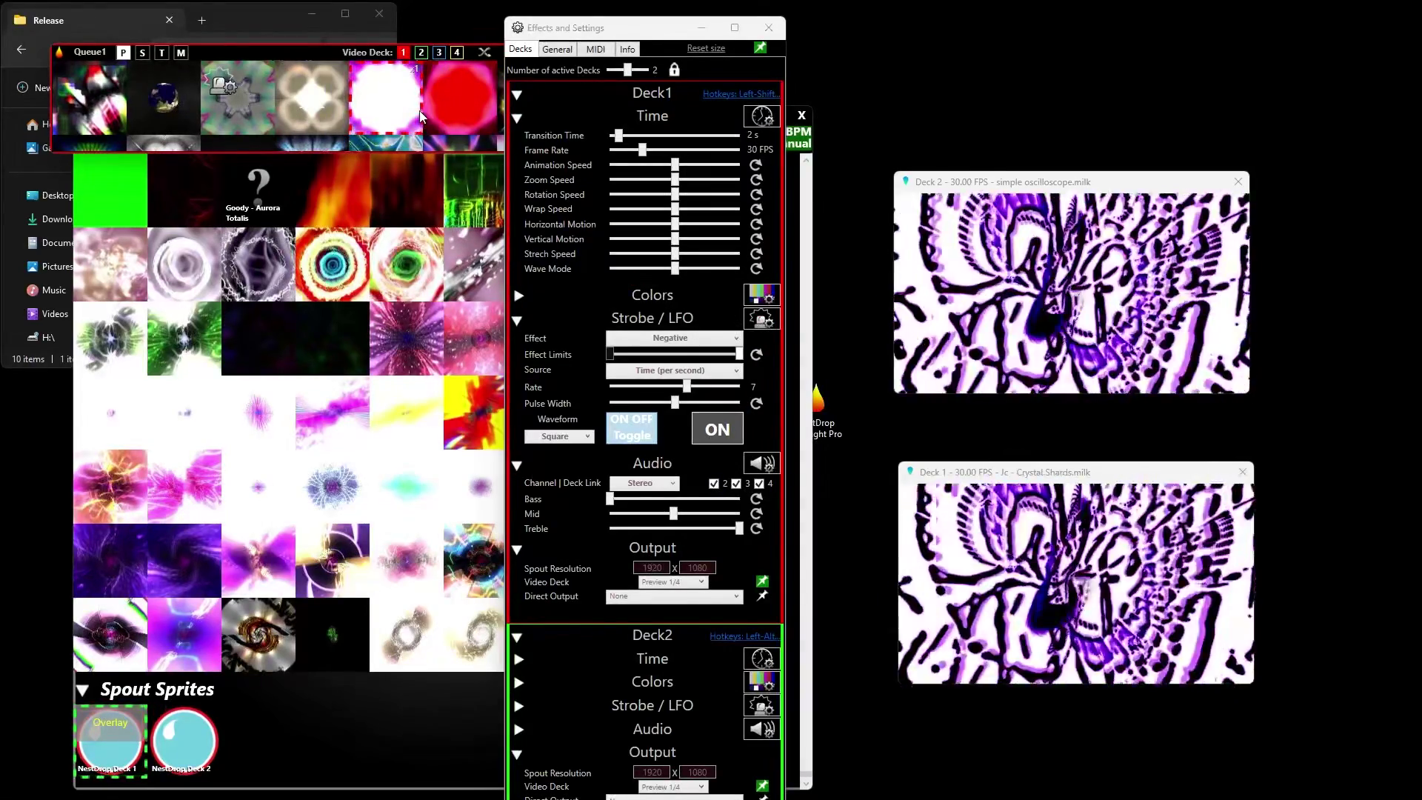
Play the third preset from the Queue1 list on Deck 1.
{"action": "left_click", "coordinate": [246, 86]}
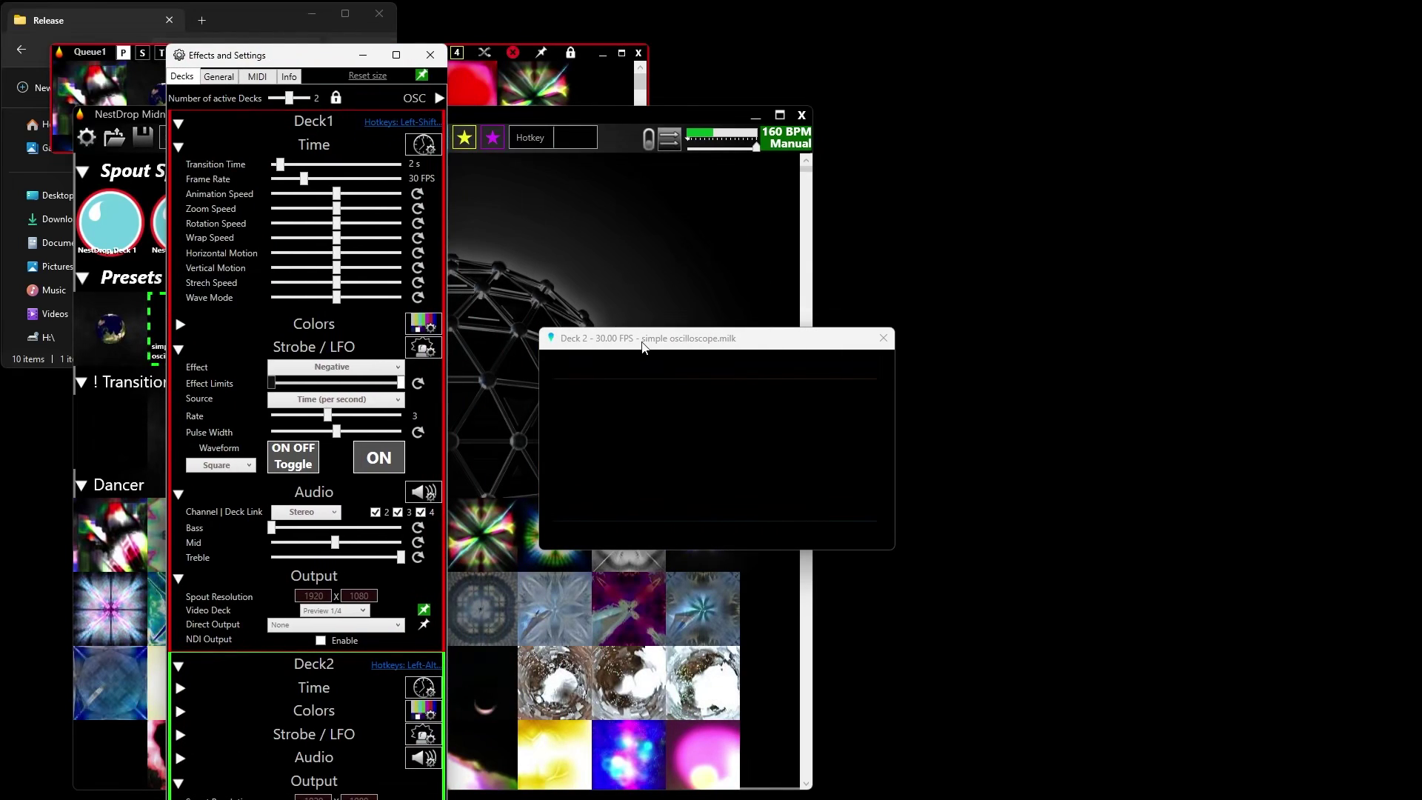
Separate the Deck 1 and Deck 2 previews, then show OSC paths for Frame Rate, Rotation Speed and sprite commands.
{"action": "left_click_drag", "start_coordinate": [643, 348], "coordinate": [987, 560]}
{"action": "left_click_drag", "start_coordinate": [643, 338], "coordinate": [886, 252]}
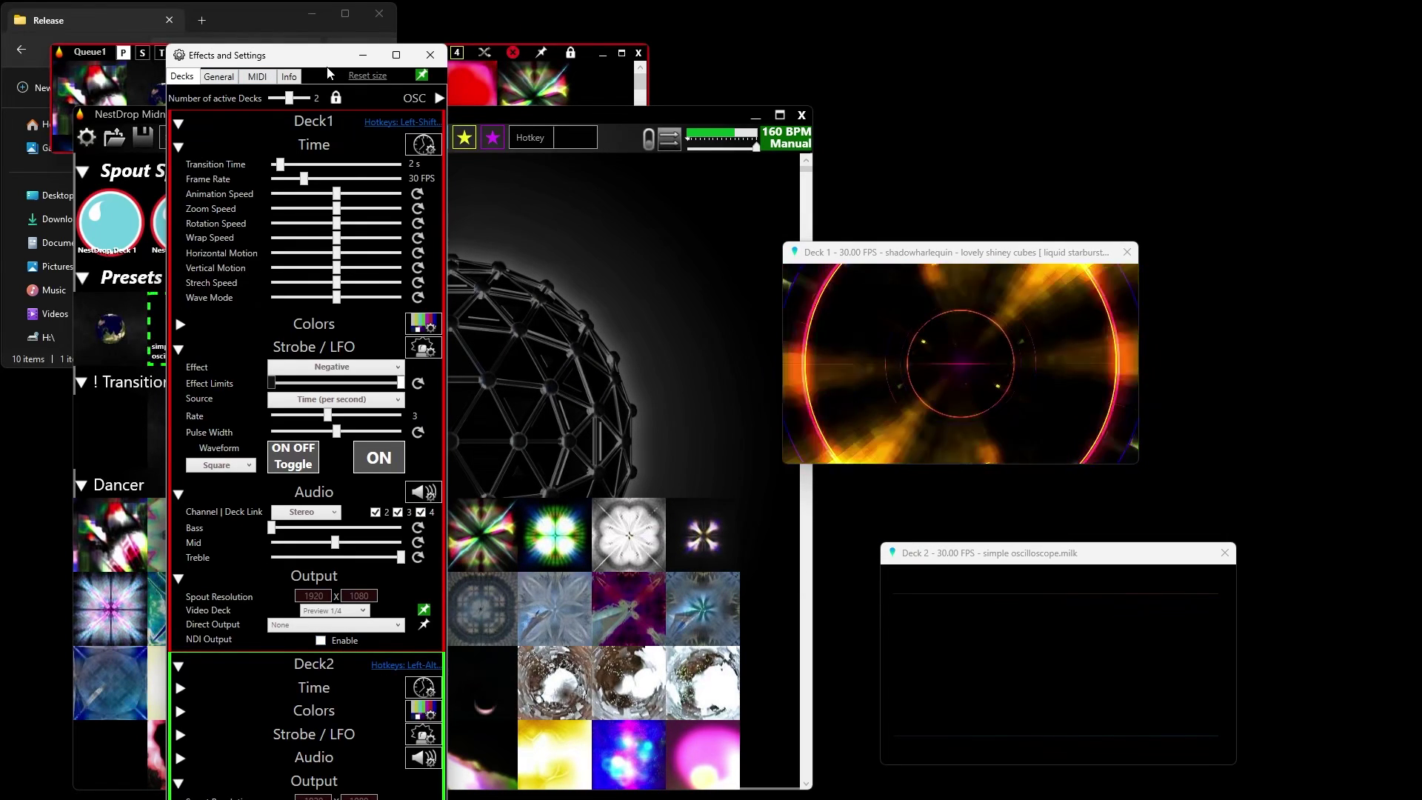
{"action": "left_click", "coordinate": [428, 99]}
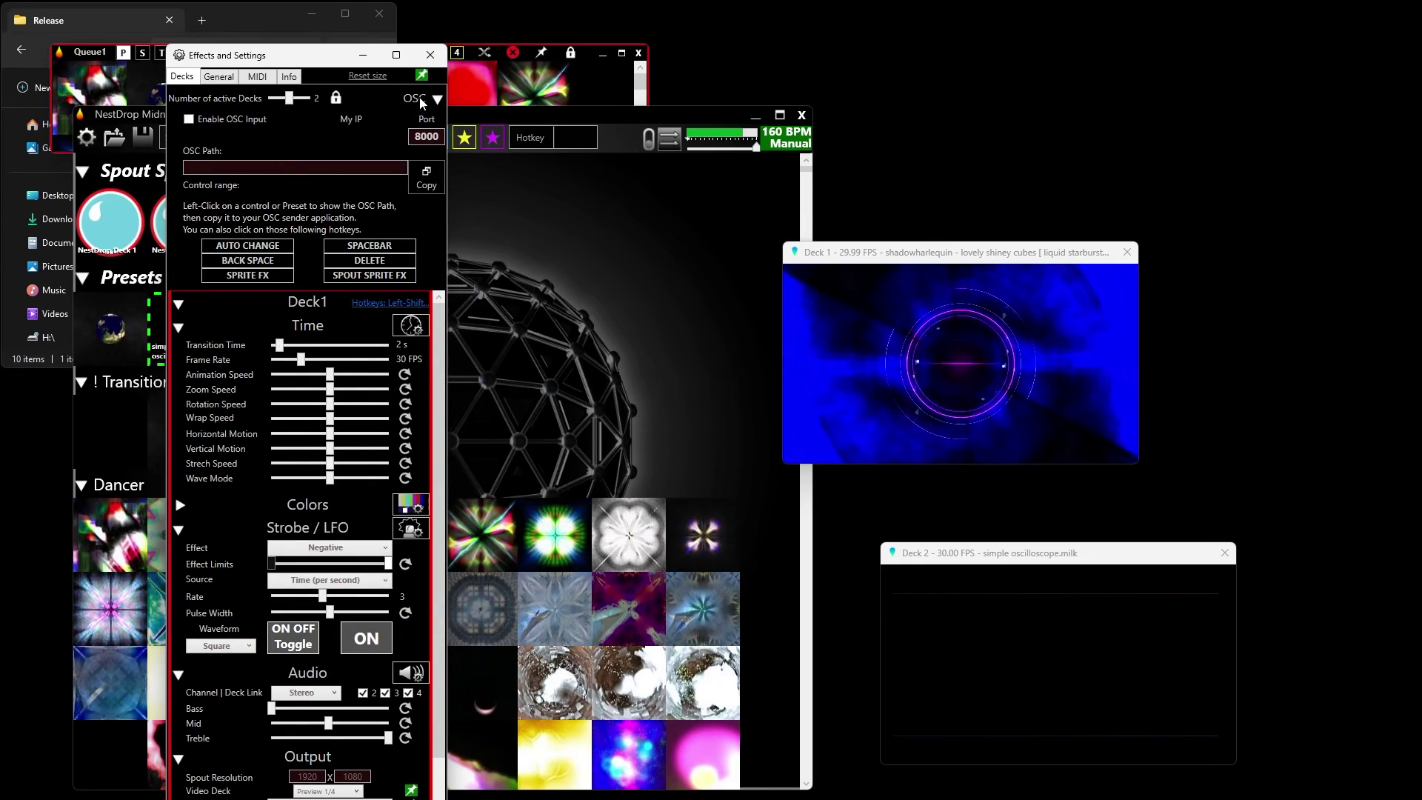
{"action": "left_click", "coordinate": [301, 360]}
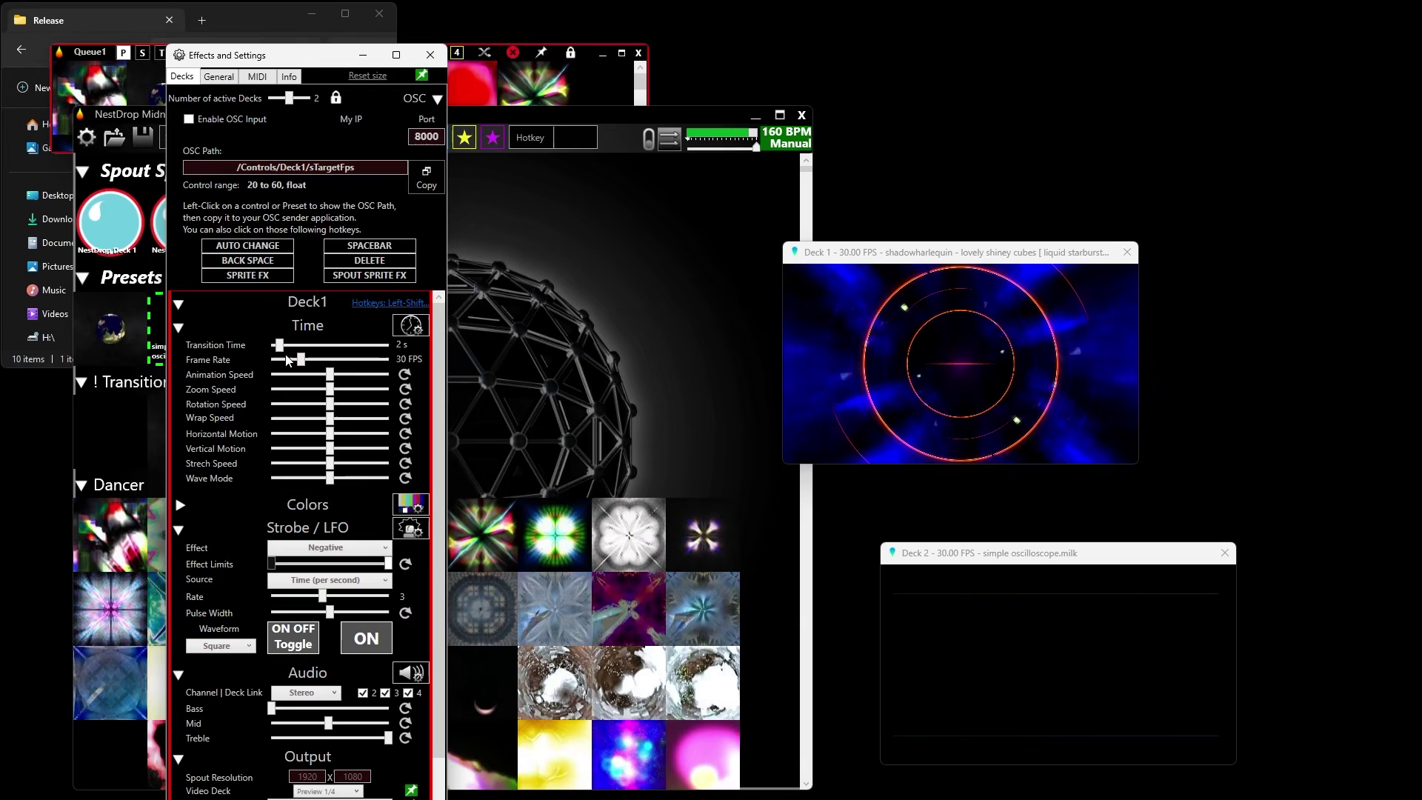
{"action": "left_click", "coordinate": [331, 406]}
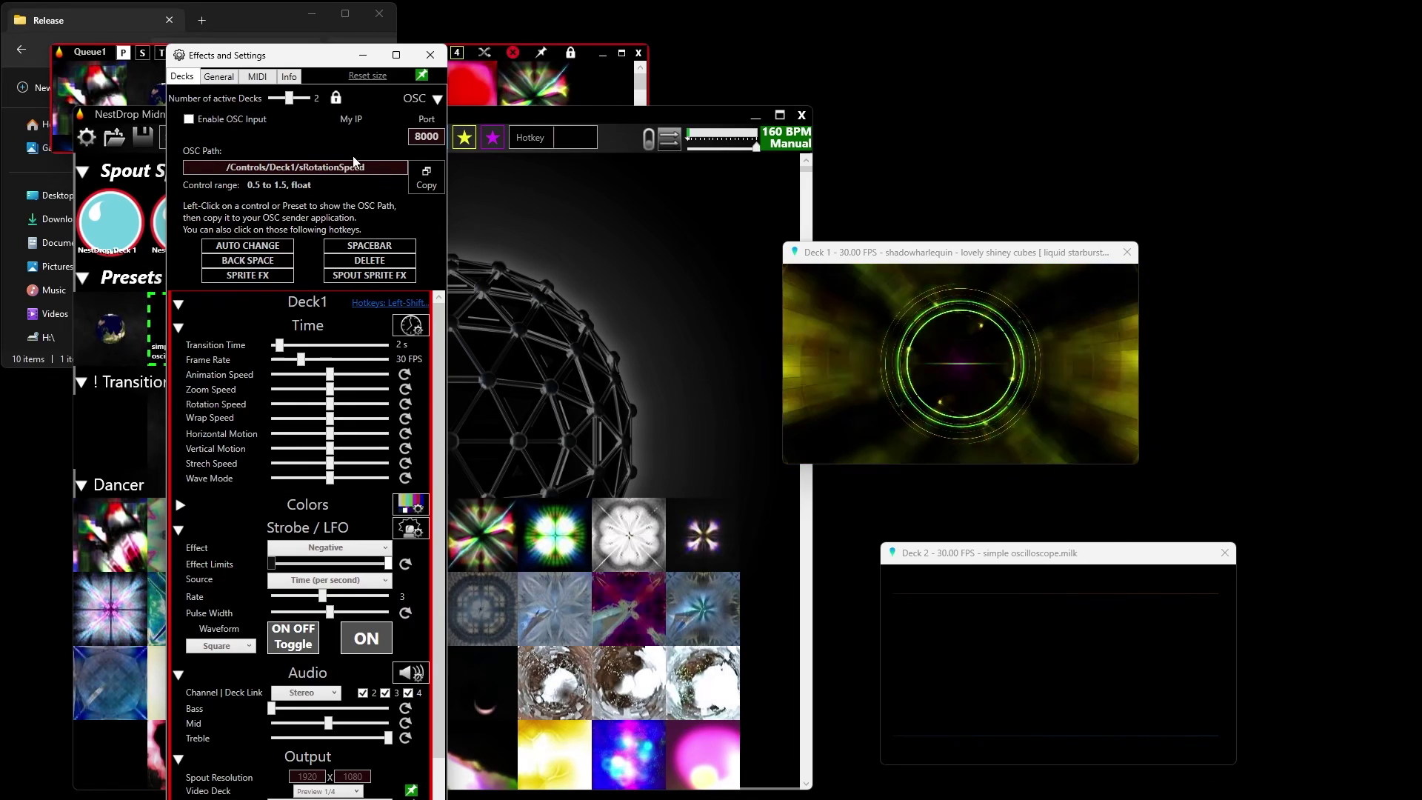
{"action": "left_click", "coordinate": [250, 255]}
{"action": "left_click", "coordinate": [285, 275]}
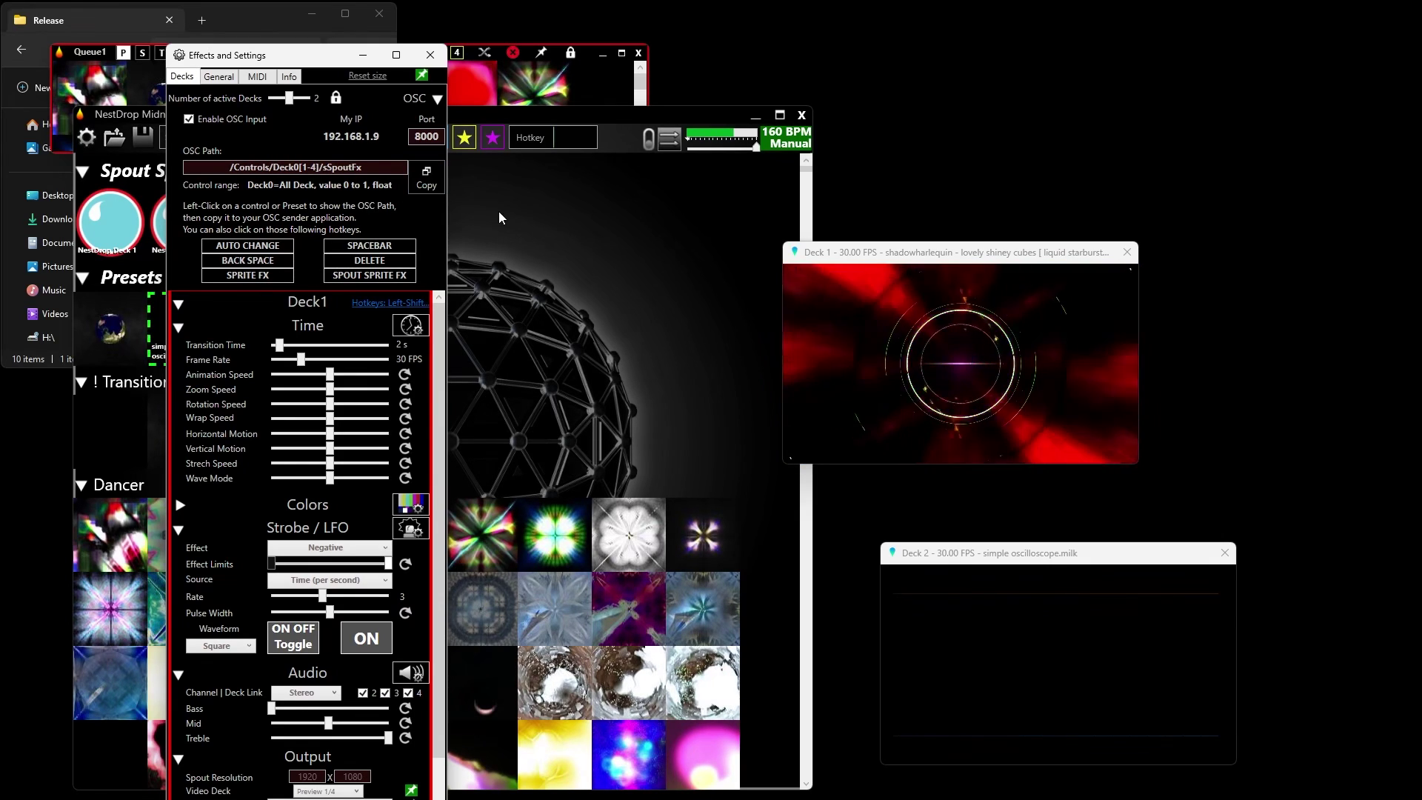
In General settings, try Revelator ASIO as audio device, check its input channels, and enable Ableton Link.
{"action": "left_click", "coordinate": [423, 100]}
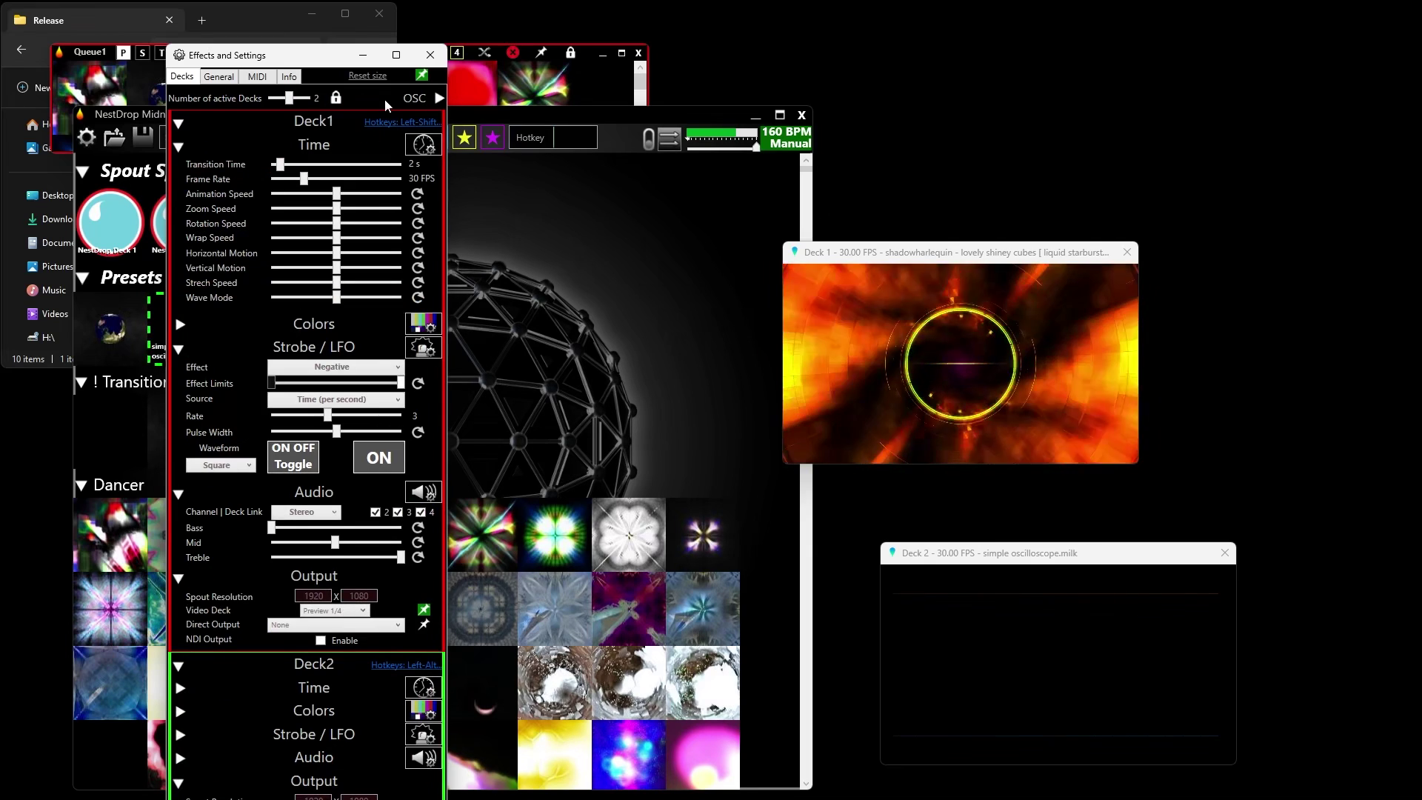
{"action": "left_click", "coordinate": [226, 79]}
{"action": "left_click", "coordinate": [409, 330]}
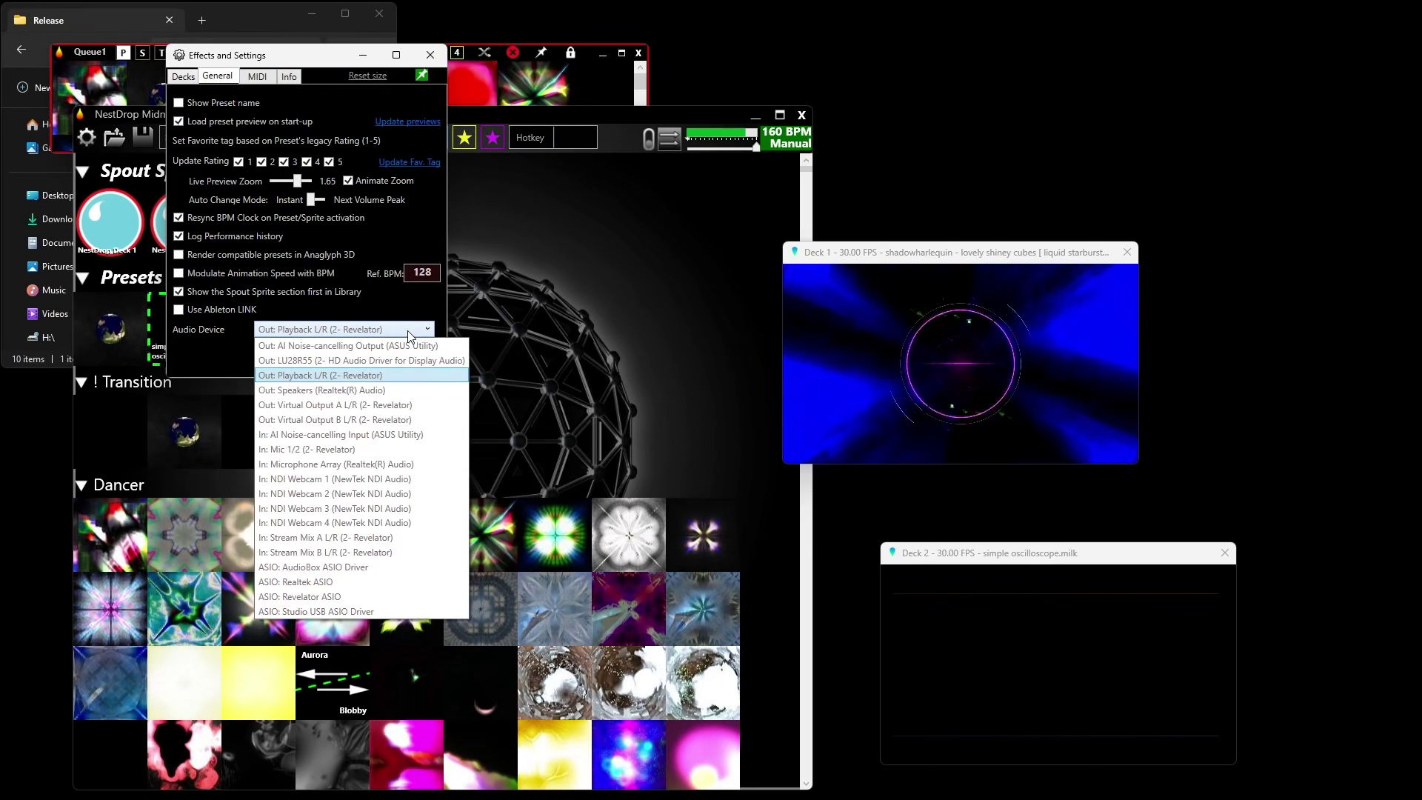
{"action": "left_click", "coordinate": [354, 596]}
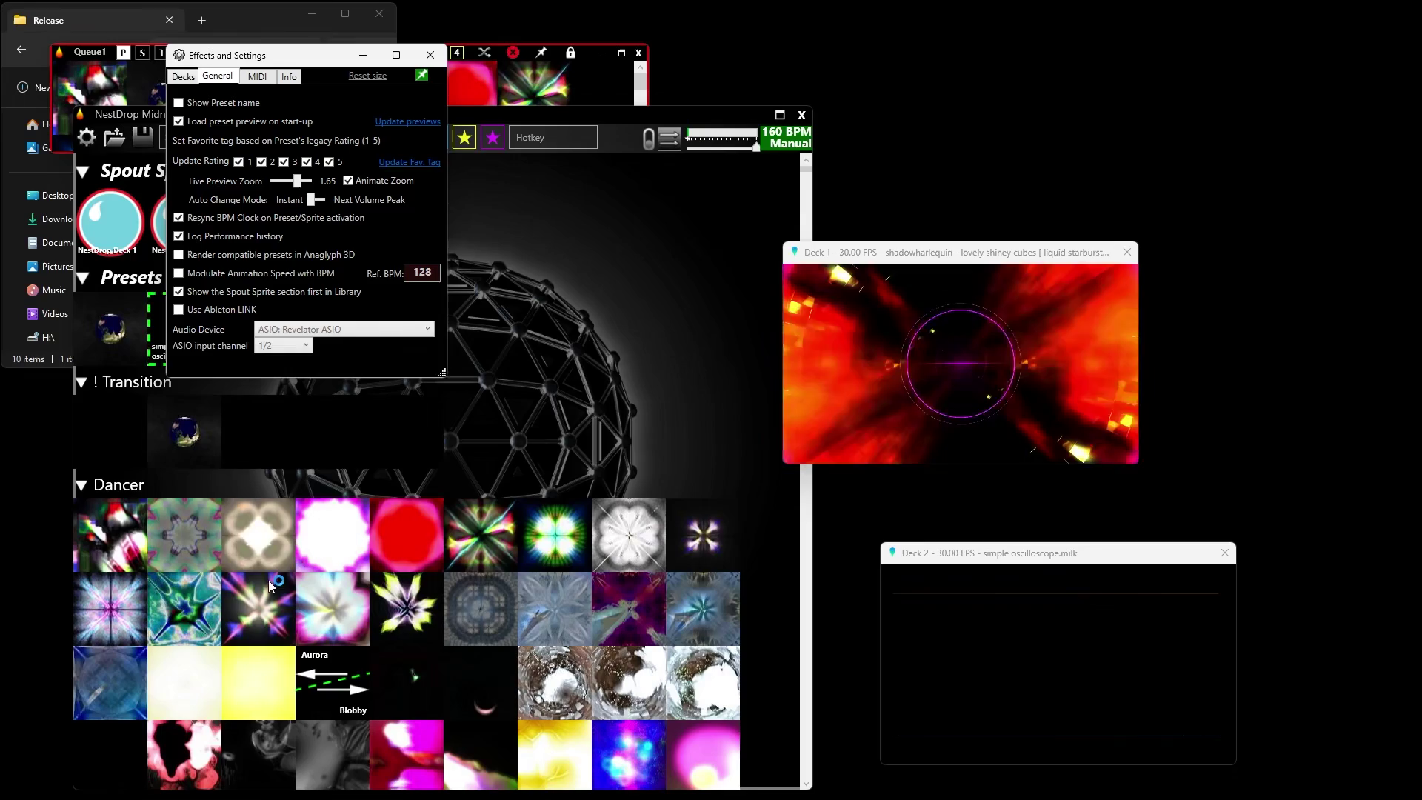
{"action": "left_click", "coordinate": [309, 353]}
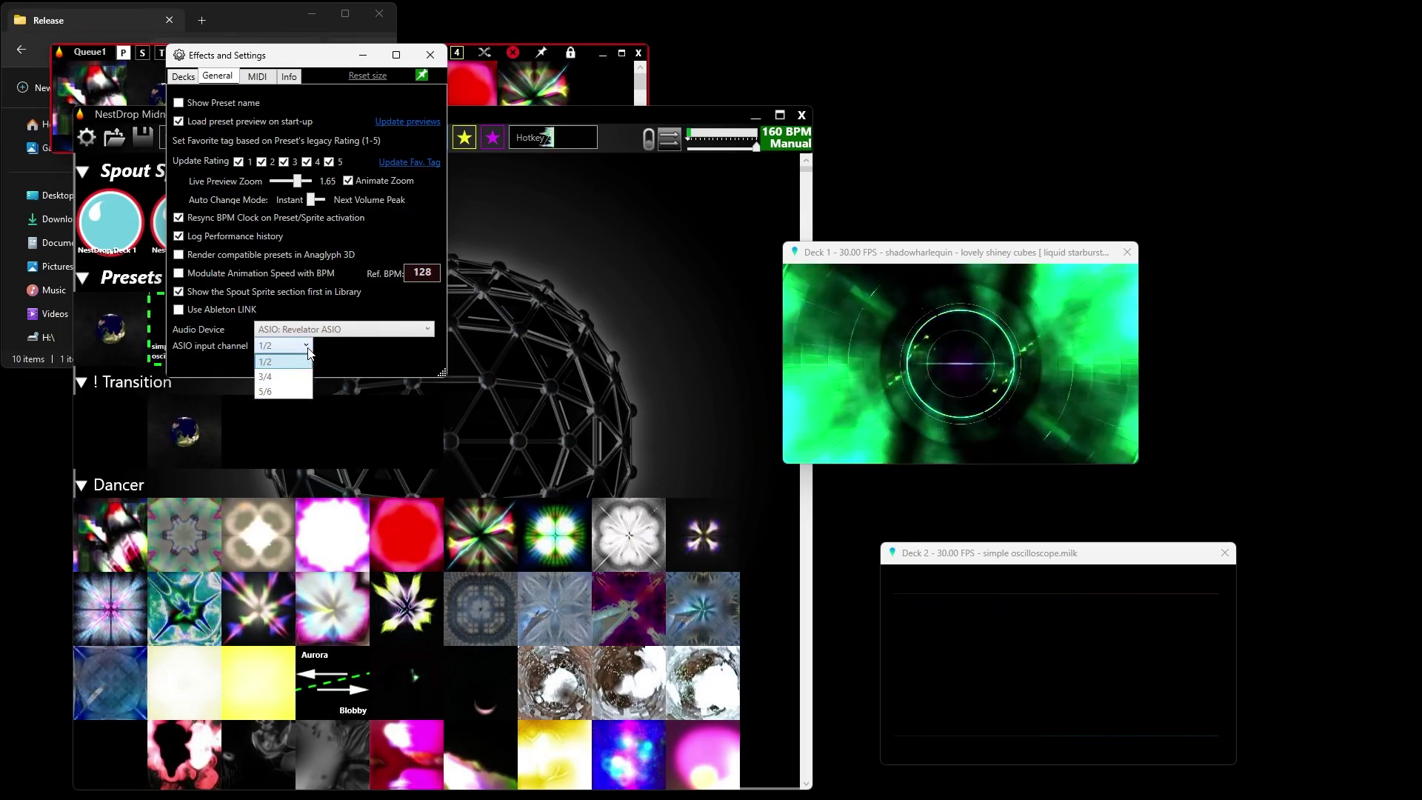
{"action": "left_click", "coordinate": [307, 362]}
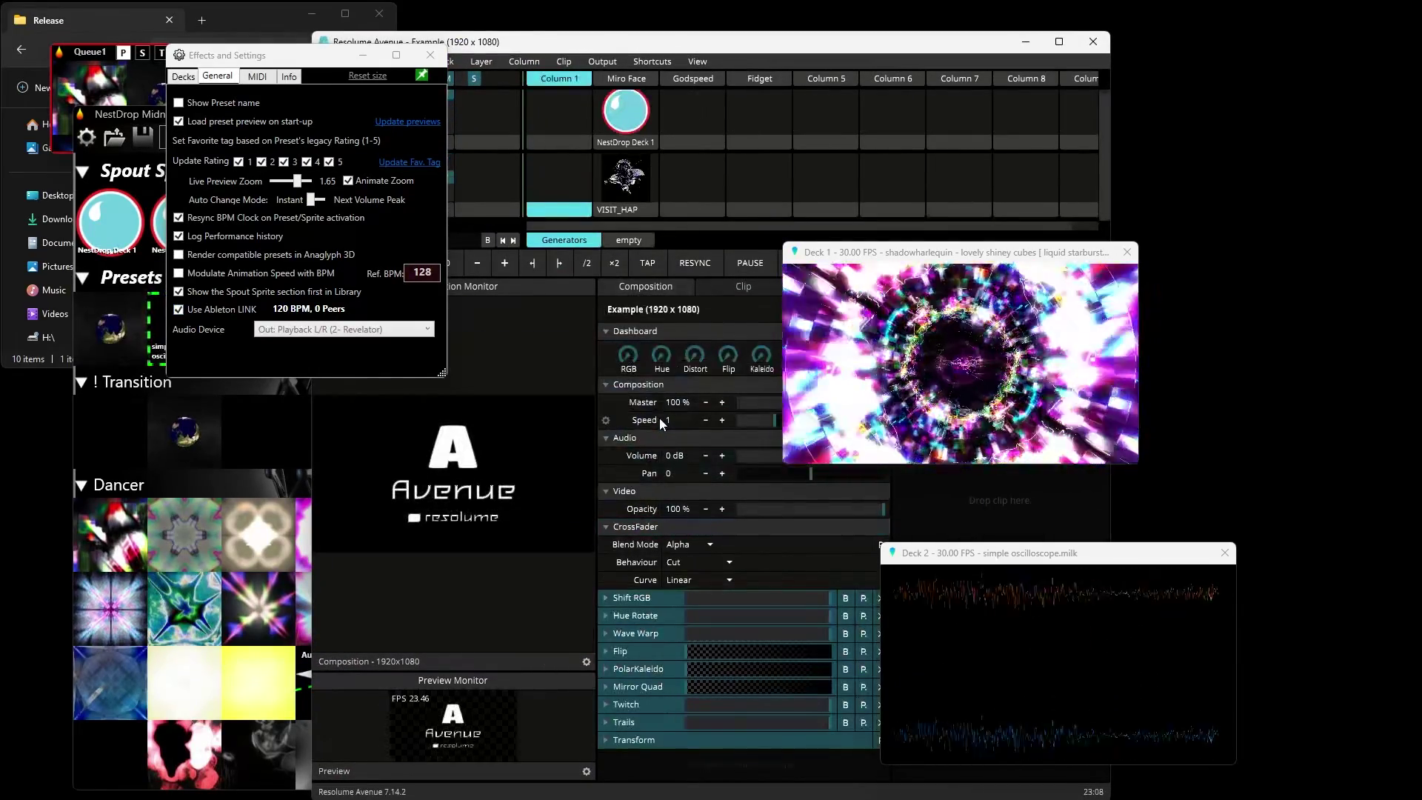
Set the shared Ableton Link tempo to 170 BPM, then quit Resolume Avenue.
{"action": "left_click_drag", "start_coordinate": [559, 51], "coordinate": [716, 74]}
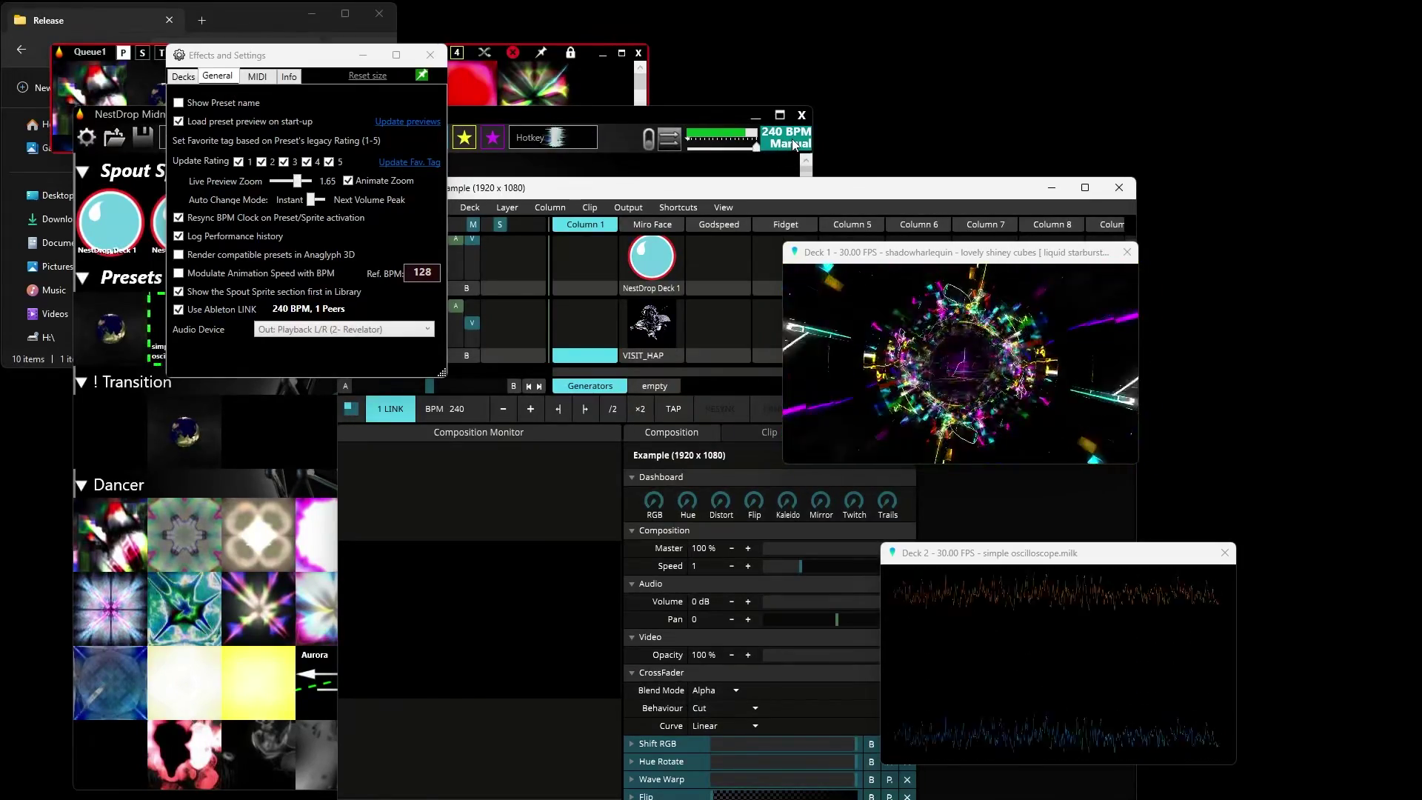
{"action": "right_click", "coordinate": [773, 135]}
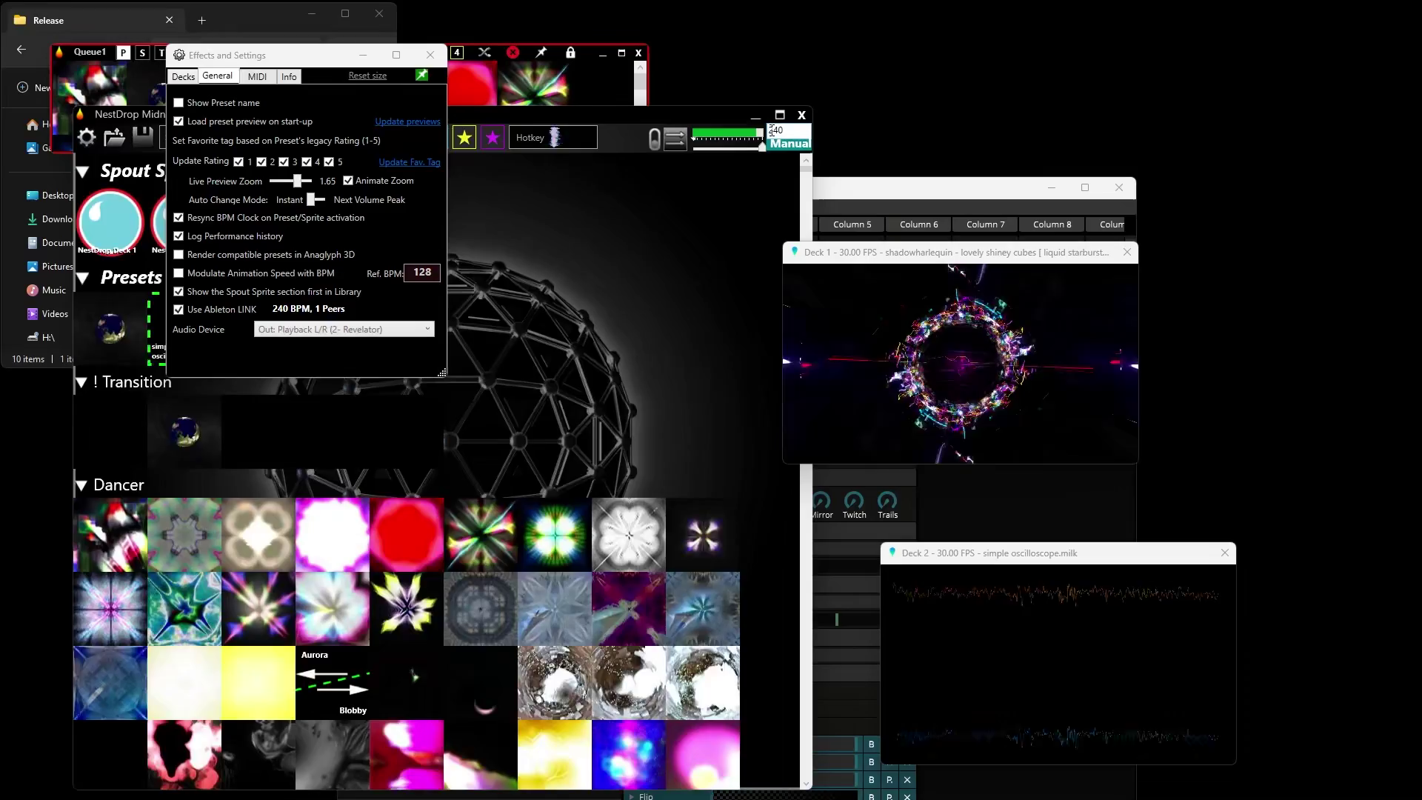
{"action": "type", "text": "170"}
{"action": "key", "text": "Return"}
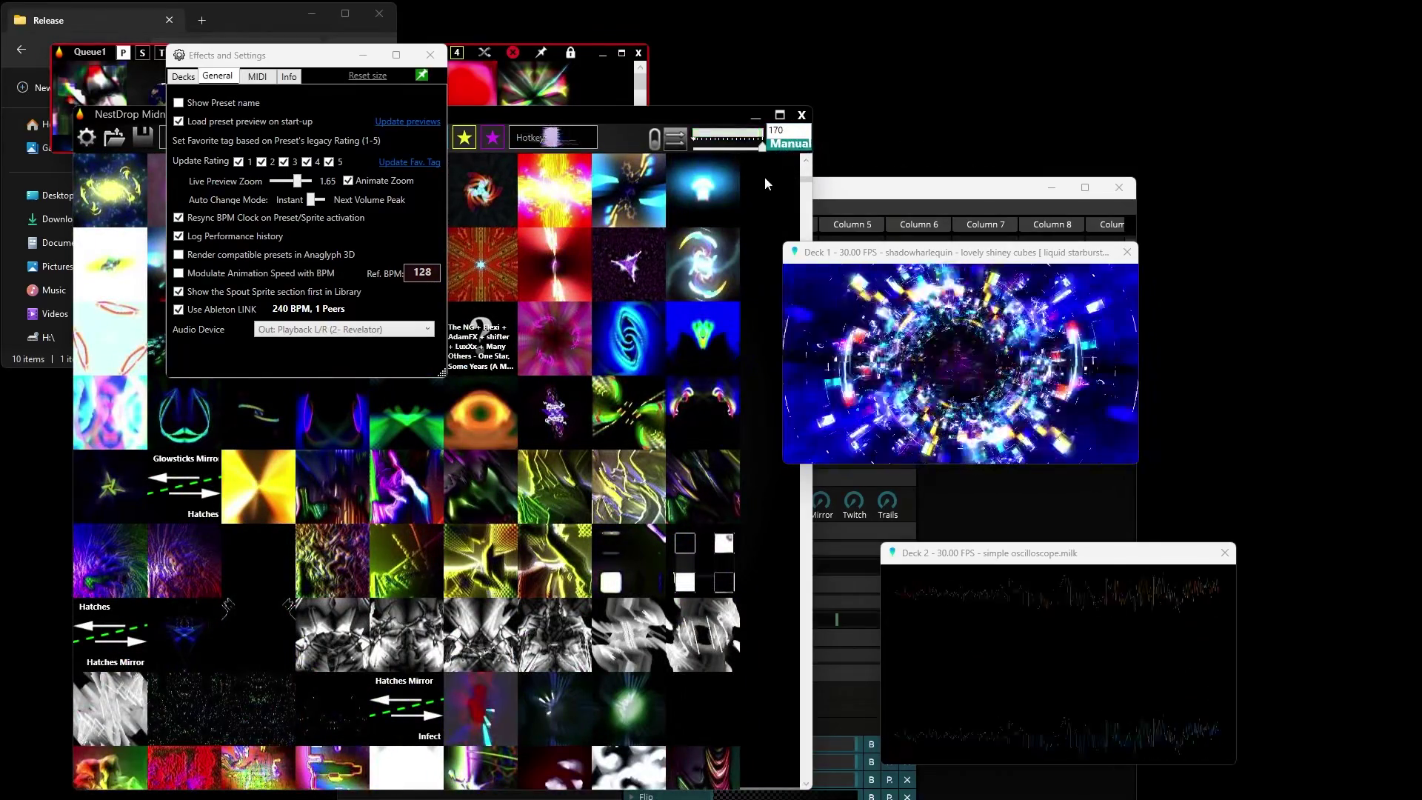
{"action": "key", "text": "alt+Tab"}
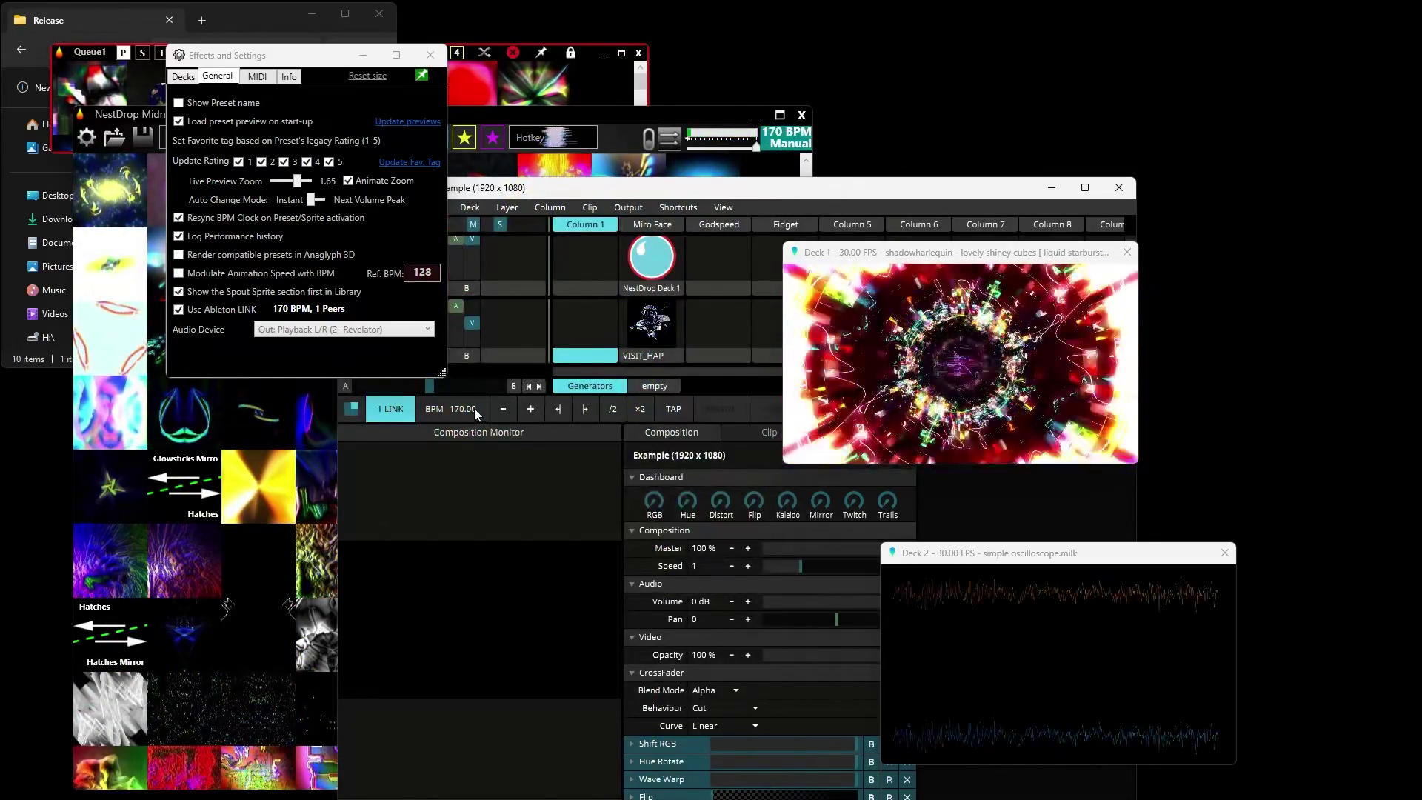
{"action": "key", "text": "alt+F4"}
{"action": "left_click", "coordinate": [708, 610]}
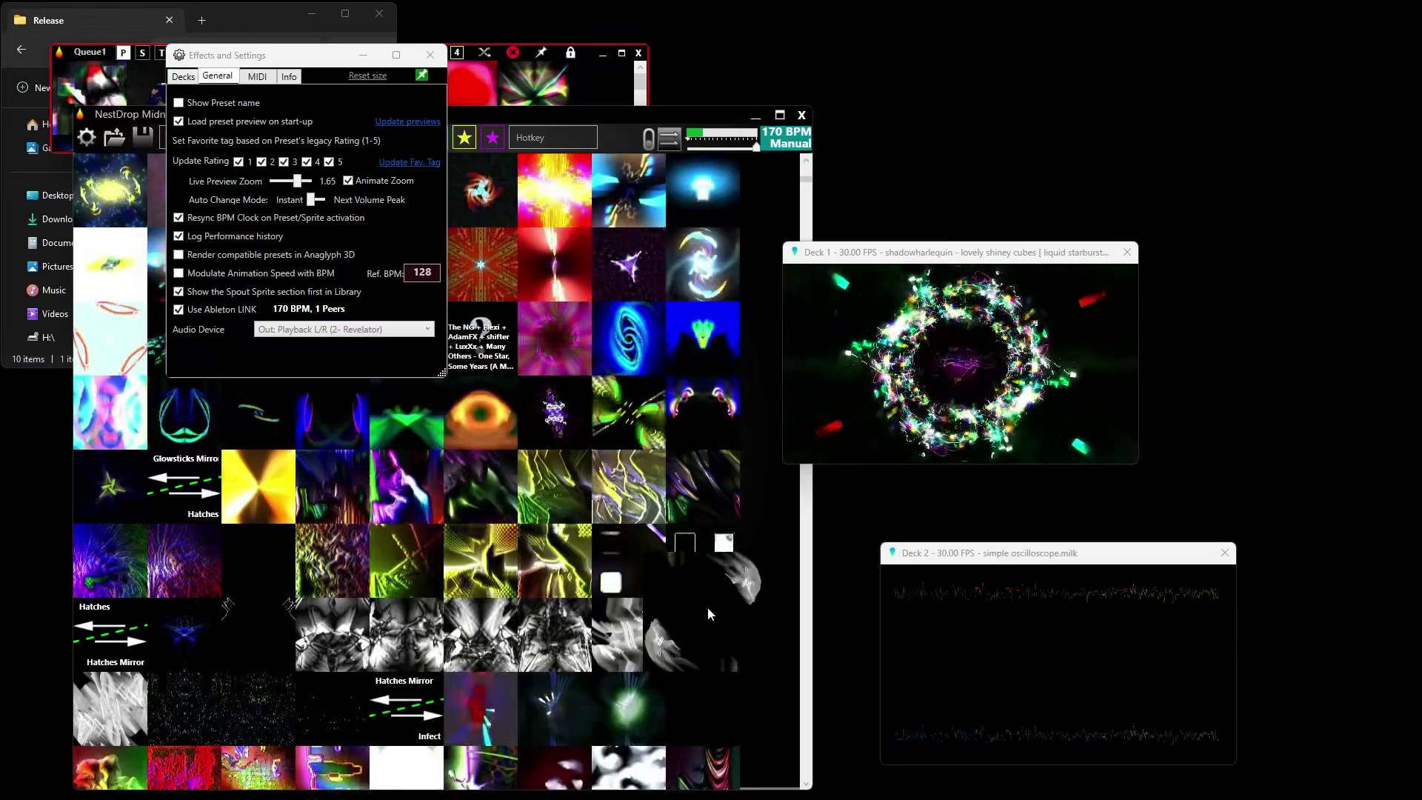